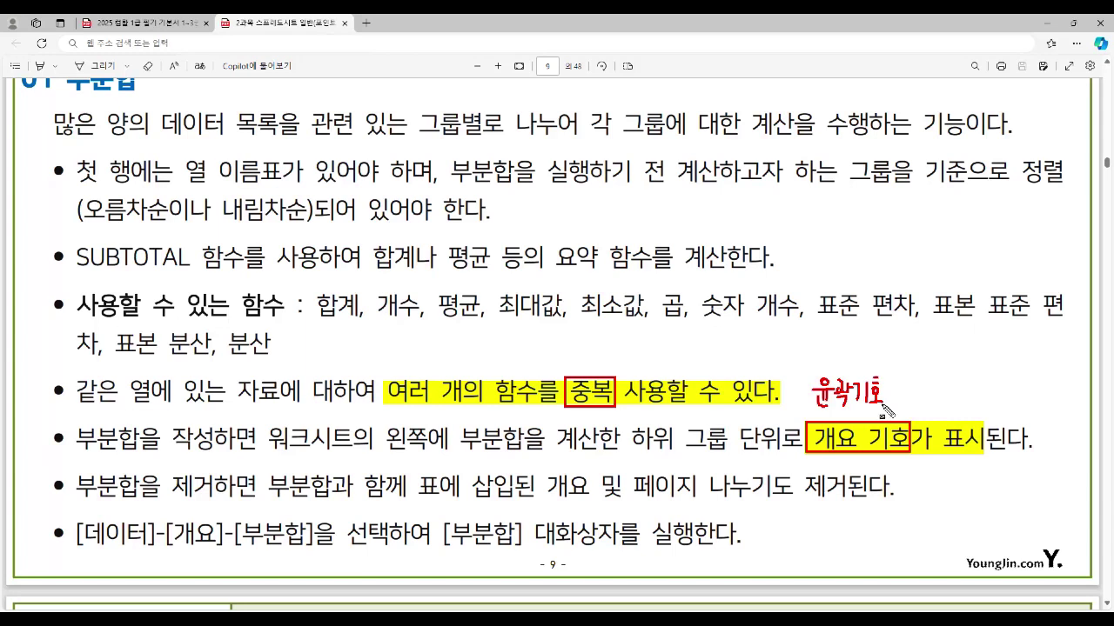
Step: Highlight the handwritten 윤곽기호 note and the key phrases on removing outlines and opening the 부분합 dialog, and clear the marks before viewing page 10
{"action": "left_click_drag", "start_coordinate": [806, 384], "coordinate": [887, 405]}
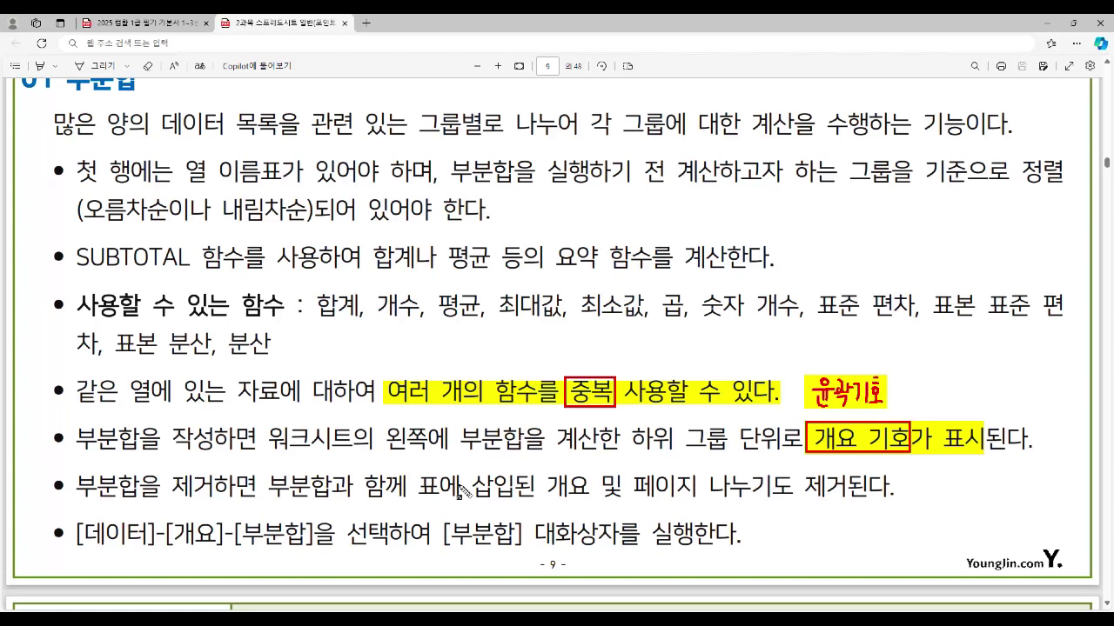
{"action": "mouse_move", "coordinate": [546, 481]}
{"action": "left_mouse_down"}
{"action": "mouse_move", "coordinate": [547, 501]}
{"action": "mouse_move", "coordinate": [842, 503]}
{"action": "left_mouse_up"}
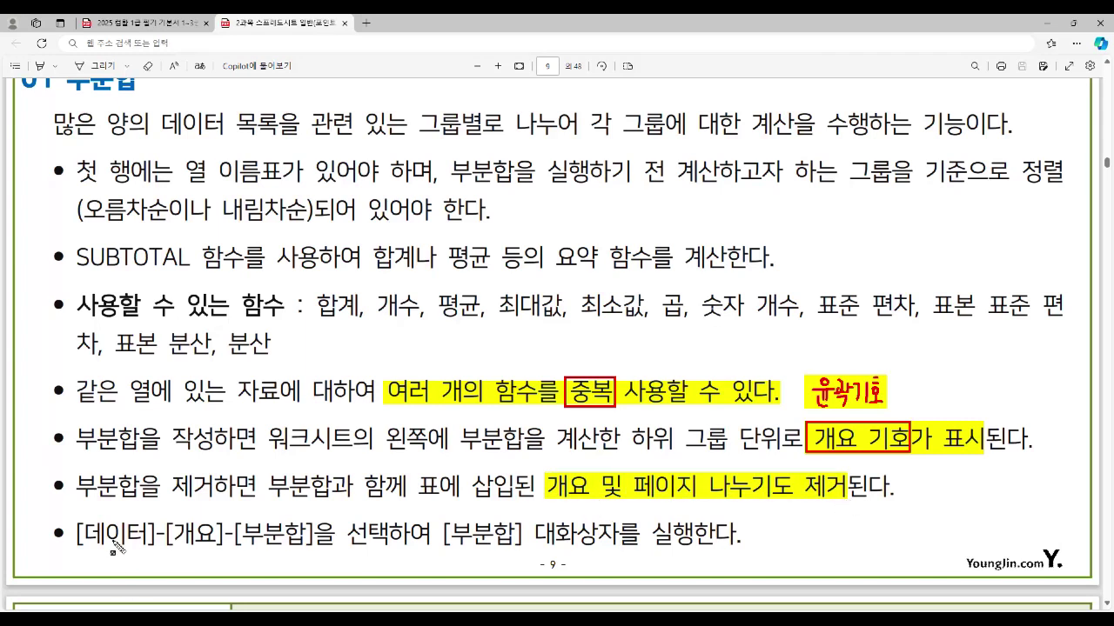
{"action": "mouse_move", "coordinate": [85, 533]}
{"action": "left_mouse_down"}
{"action": "mouse_move", "coordinate": [143, 547]}
{"action": "mouse_move", "coordinate": [303, 543]}
{"action": "left_mouse_up"}
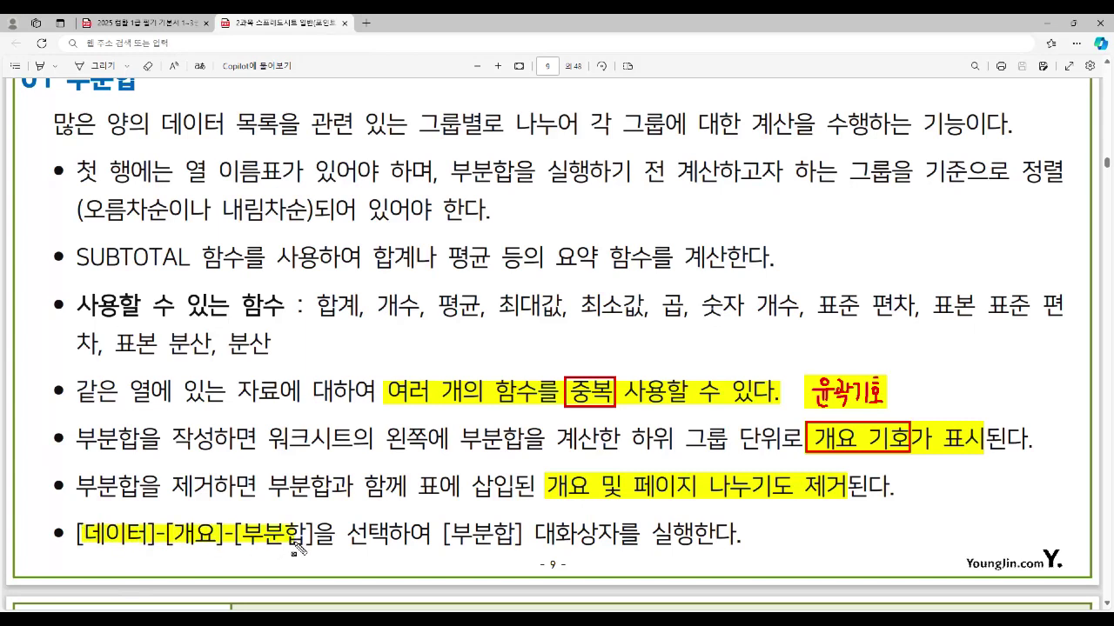
{"action": "mouse_move", "coordinate": [457, 531]}
{"action": "left_mouse_down"}
{"action": "mouse_move", "coordinate": [639, 534]}
{"action": "mouse_move", "coordinate": [679, 540]}
{"action": "mouse_move", "coordinate": [671, 548]}
{"action": "left_mouse_up"}
{"action": "key", "text": "Escape"}
{"action": "scroll", "coordinate": [681, 465], "scroll_direction": "down", "scroll_amount": 5}
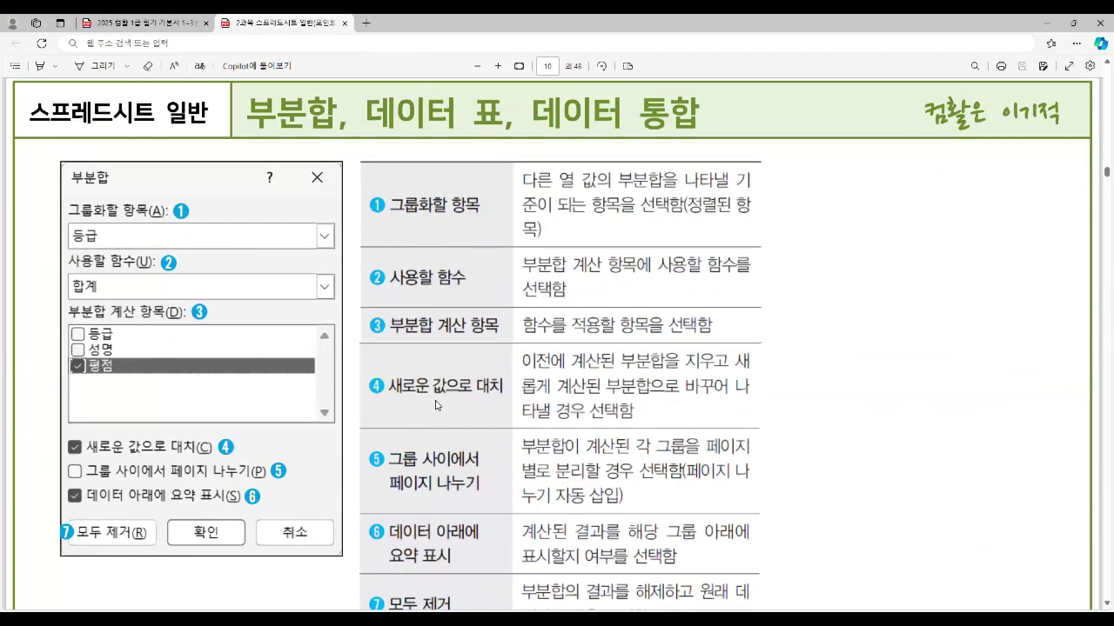
Step: Switch to the Excel workbook, temporarily highlighting the 상담부 entries in B2 and B4
{"action": "key", "text": "alt+Tab"}
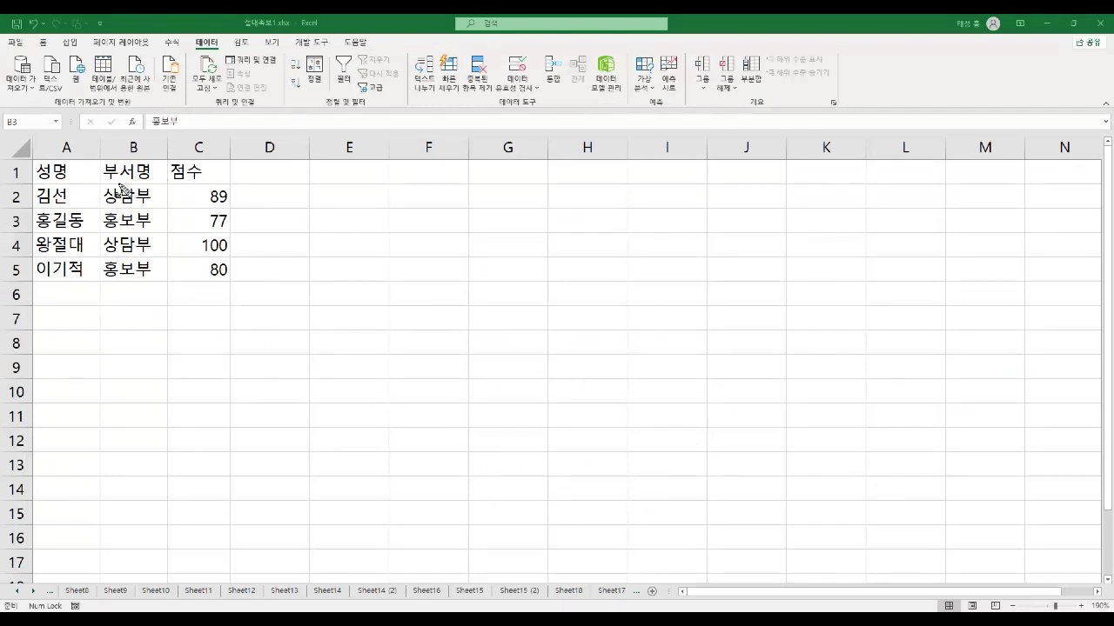
{"action": "left_click_drag", "start_coordinate": [105, 197], "coordinate": [153, 196]}
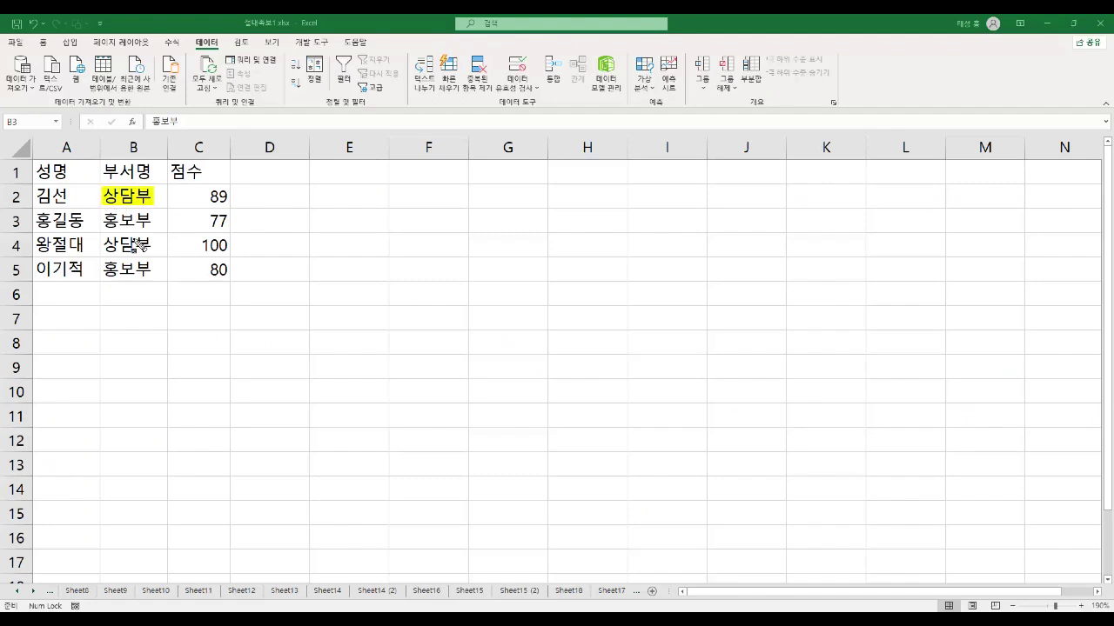
{"action": "left_click_drag", "start_coordinate": [105, 246], "coordinate": [153, 246]}
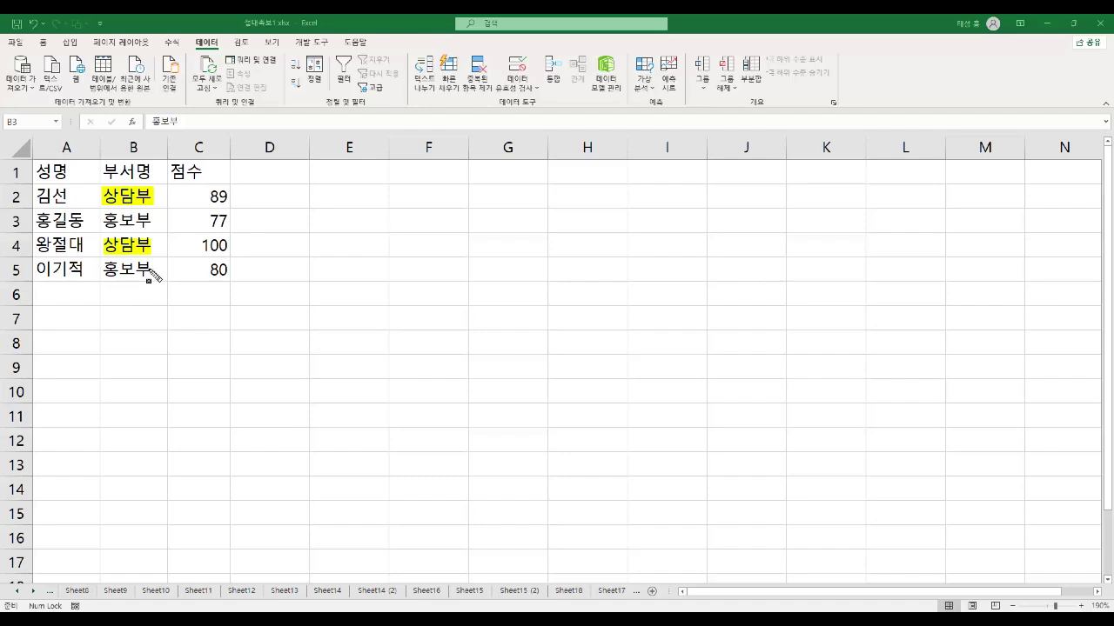
{"action": "key", "text": "Escape"}
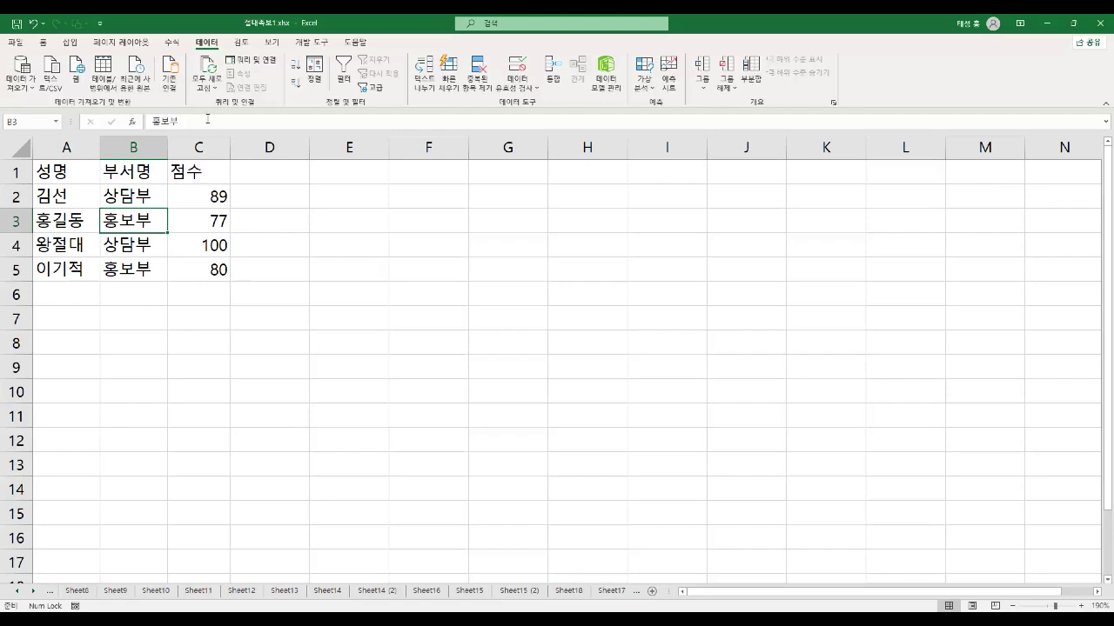
Step: Sort the table by 부서명 in ascending order (오름차순) and check the department entries in B2:B5
{"action": "left_click", "coordinate": [750, 76]}
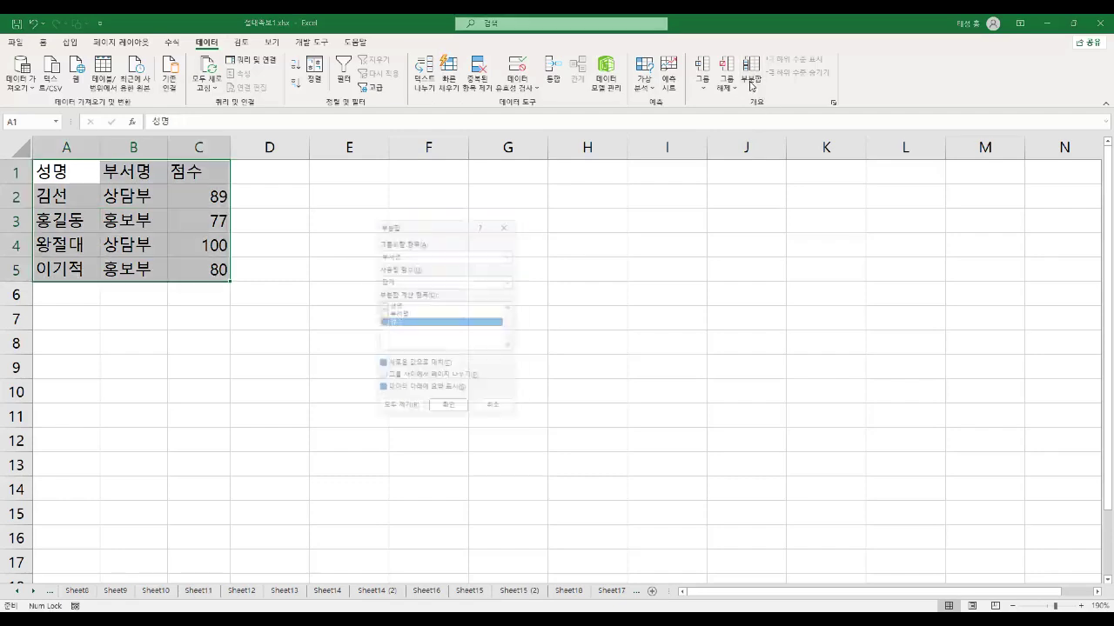
{"action": "left_click", "coordinate": [496, 409]}
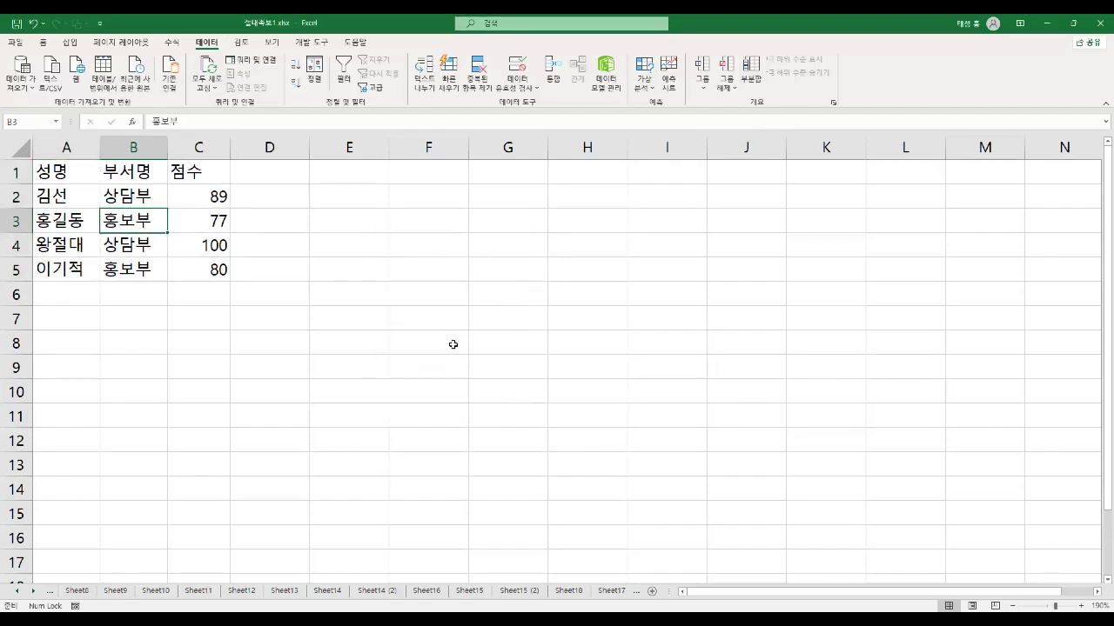
{"action": "left_click", "coordinate": [314, 83]}
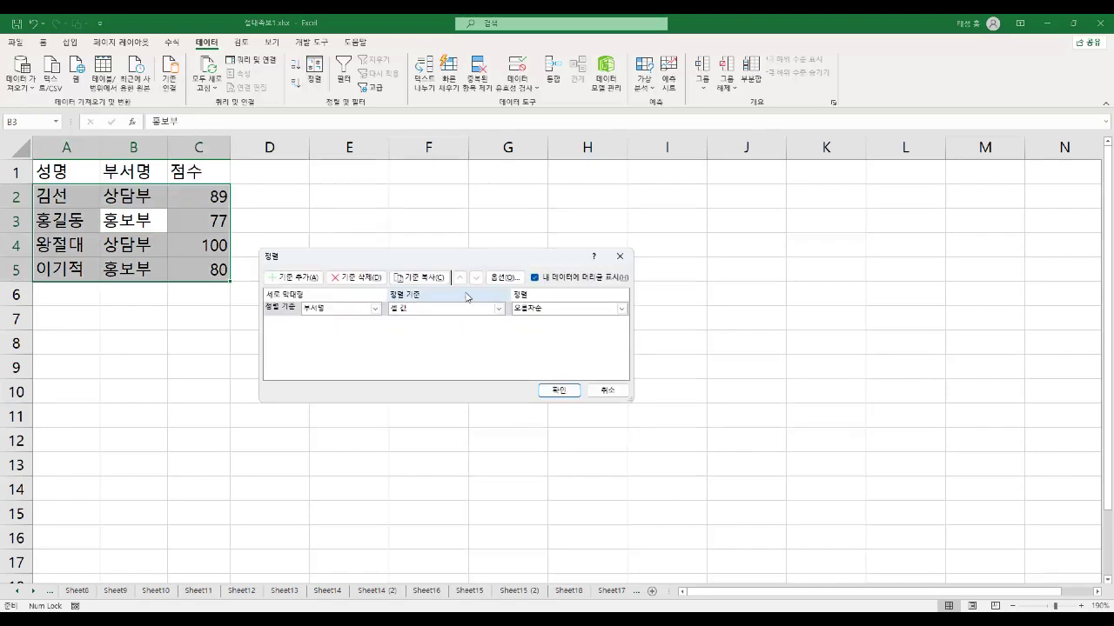
{"action": "left_click", "coordinate": [374, 309]}
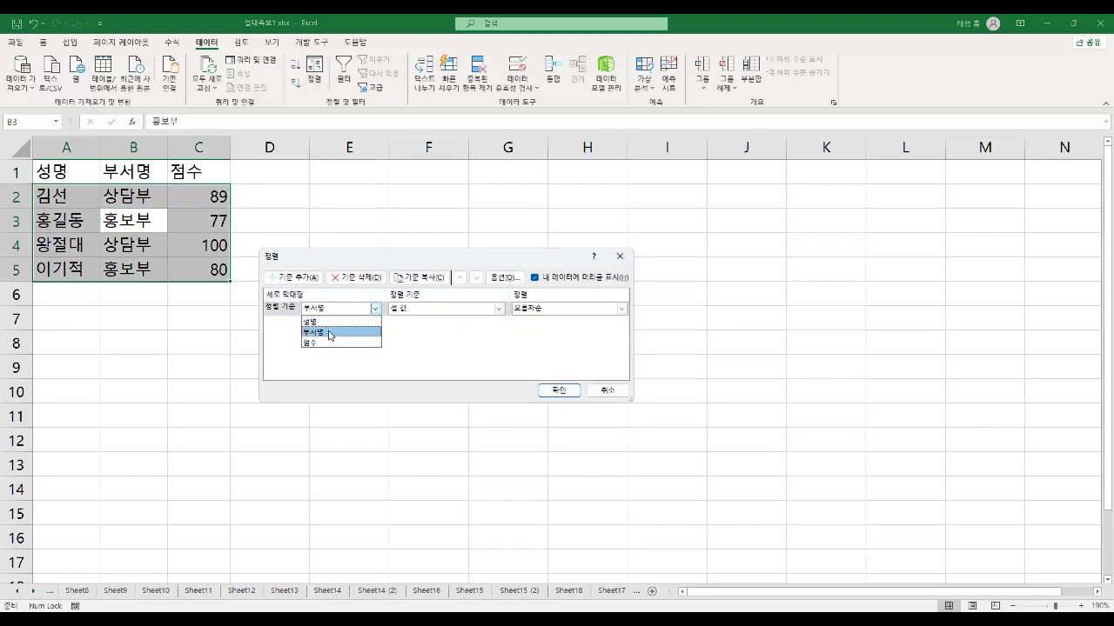
{"action": "left_click", "coordinate": [331, 333]}
{"action": "left_click", "coordinate": [622, 309]}
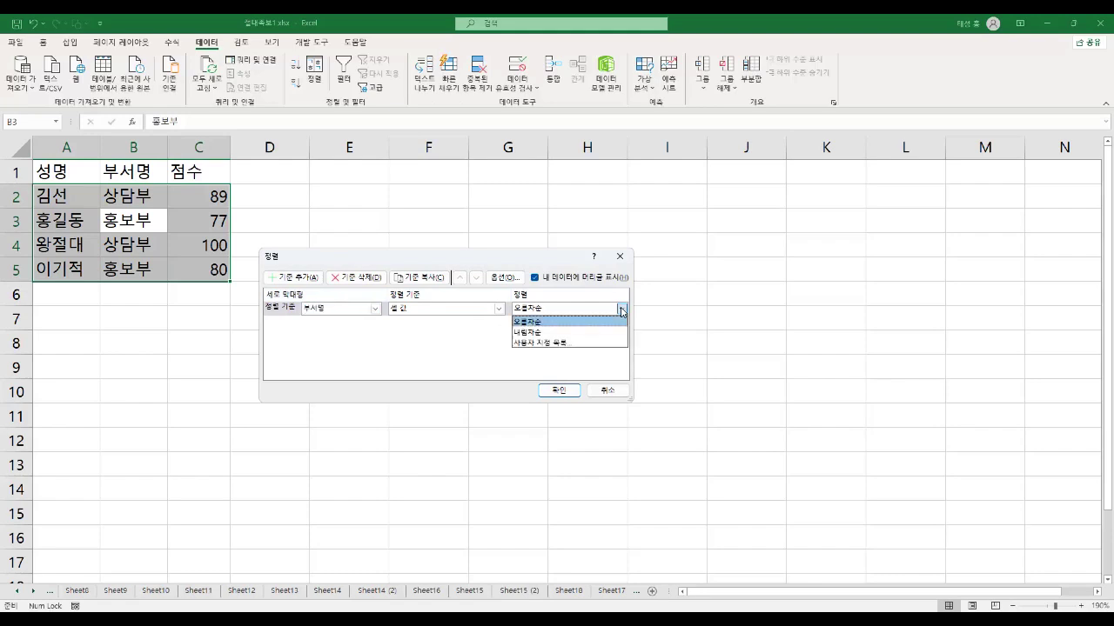
{"action": "left_click", "coordinate": [568, 393]}
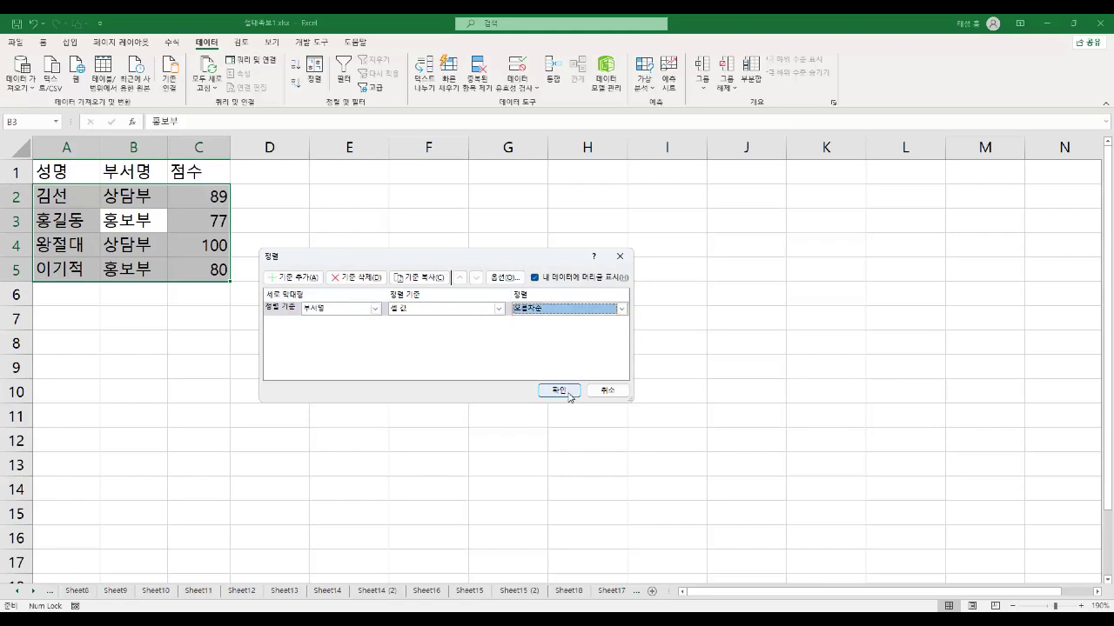
{"action": "left_click", "coordinate": [559, 391]}
{"action": "left_click", "coordinate": [152, 202]}
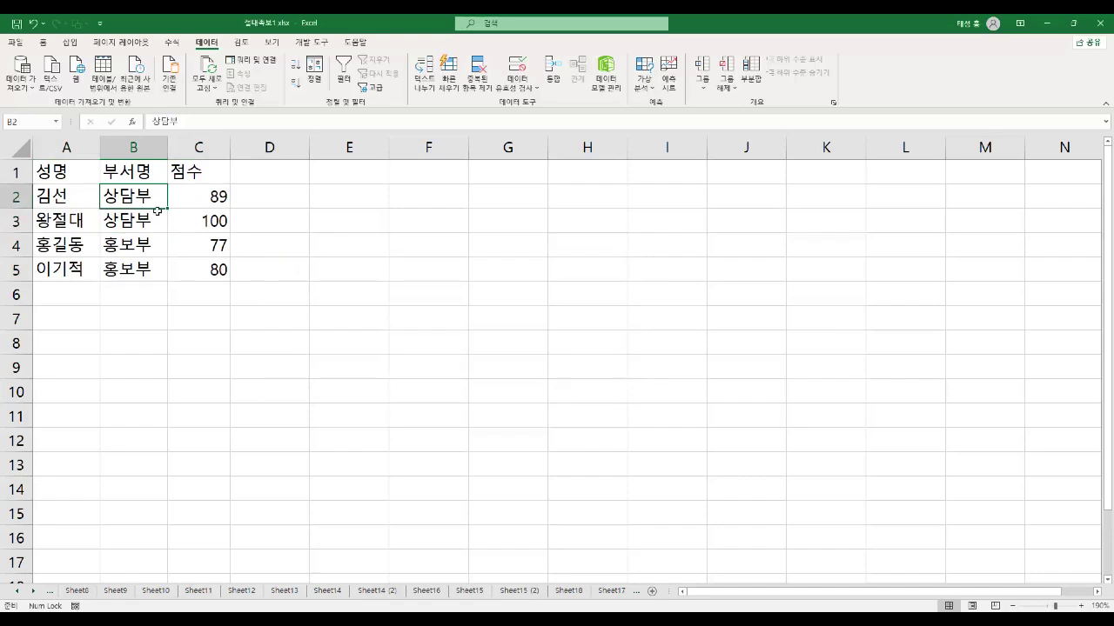
{"action": "left_click", "coordinate": [147, 223]}
{"action": "left_click", "coordinate": [152, 243]}
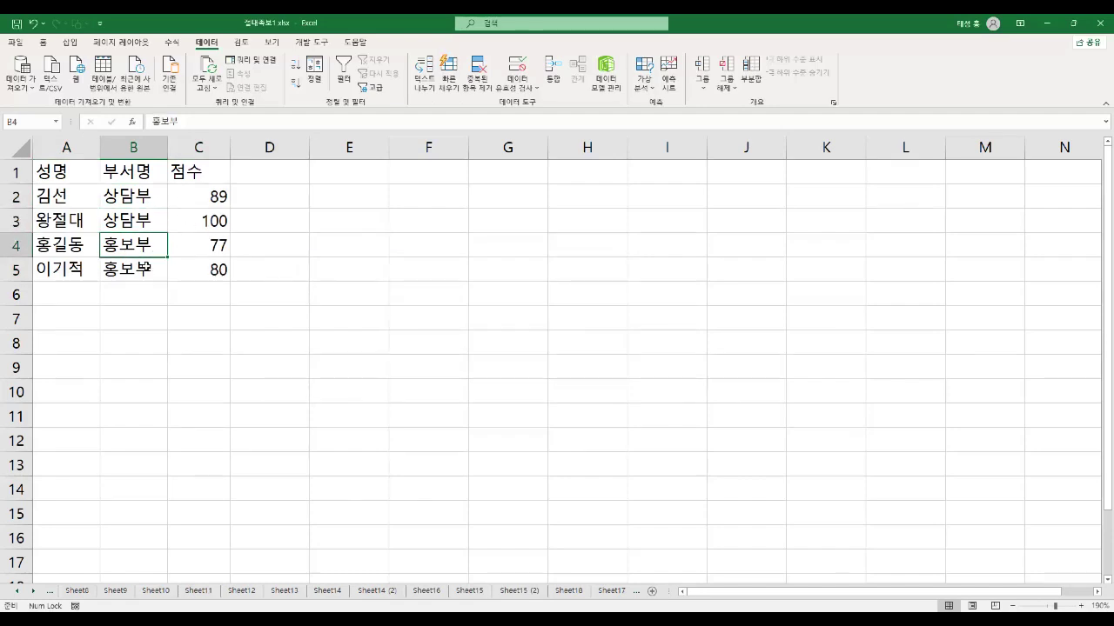
{"action": "left_click", "coordinate": [145, 268]}
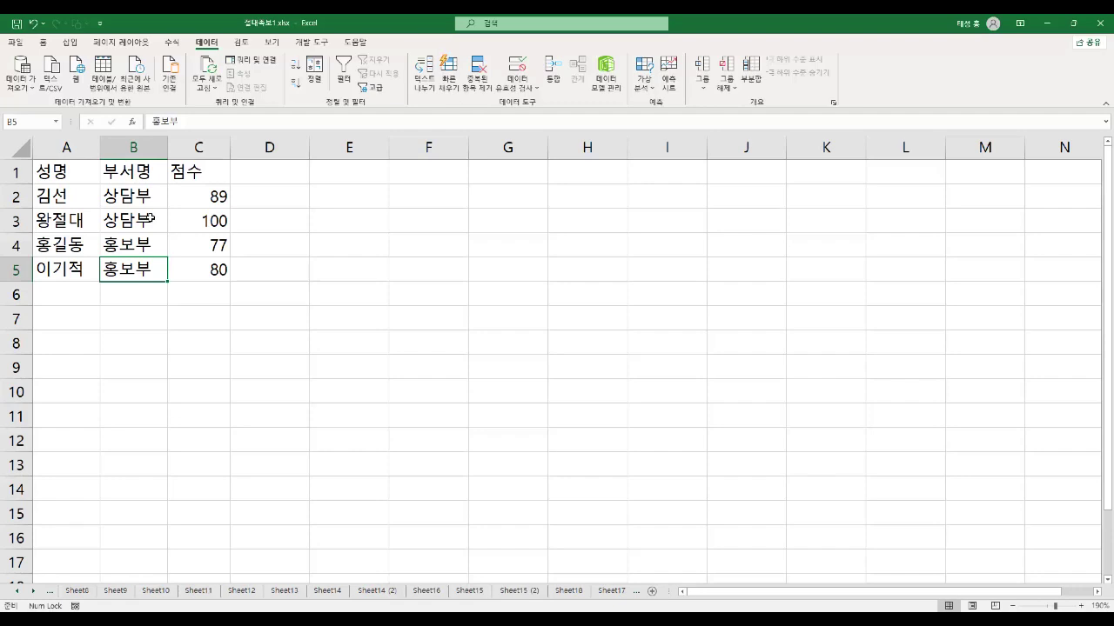
Step: Set up a subtotal grouped by 부서명, using the 합계 function on the 점수 field
{"action": "left_click", "coordinate": [750, 74]}
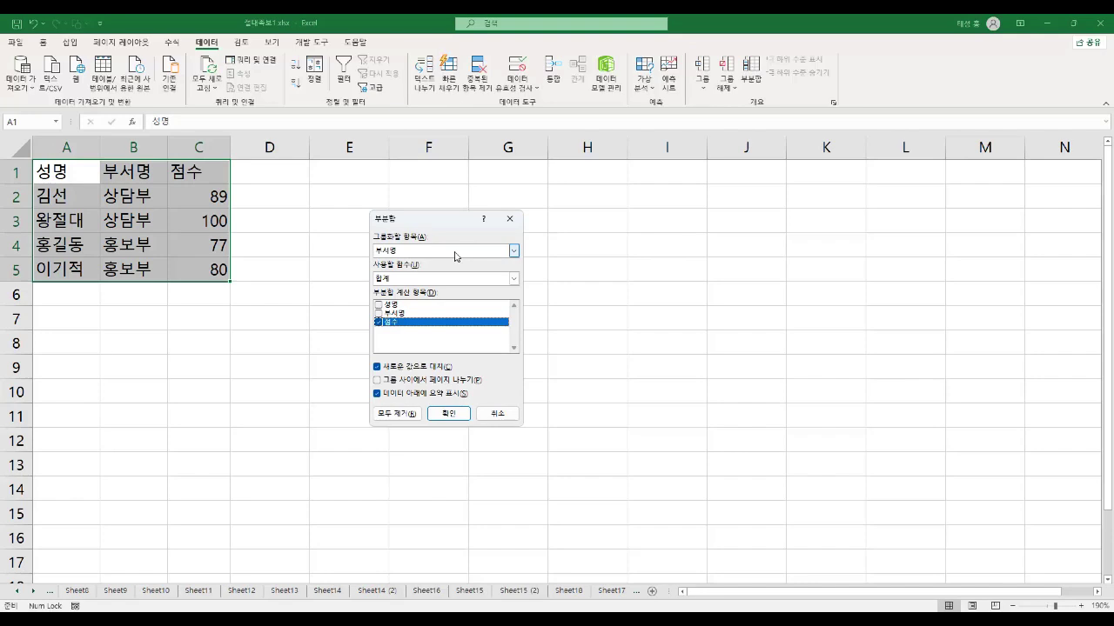
{"action": "left_click", "coordinate": [514, 251]}
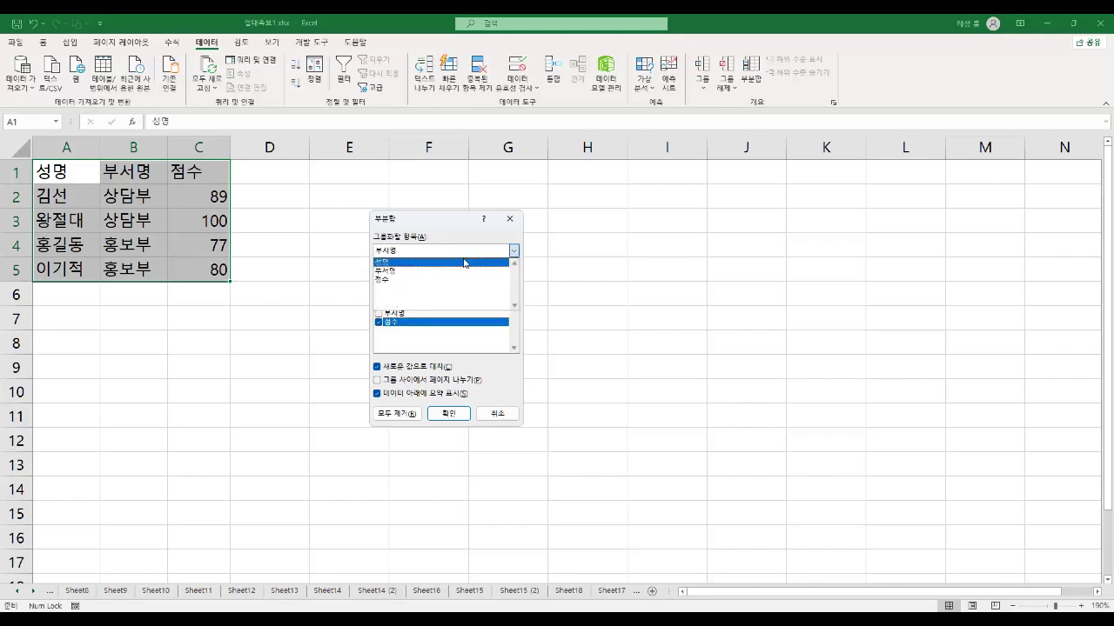
{"action": "left_click", "coordinate": [406, 270]}
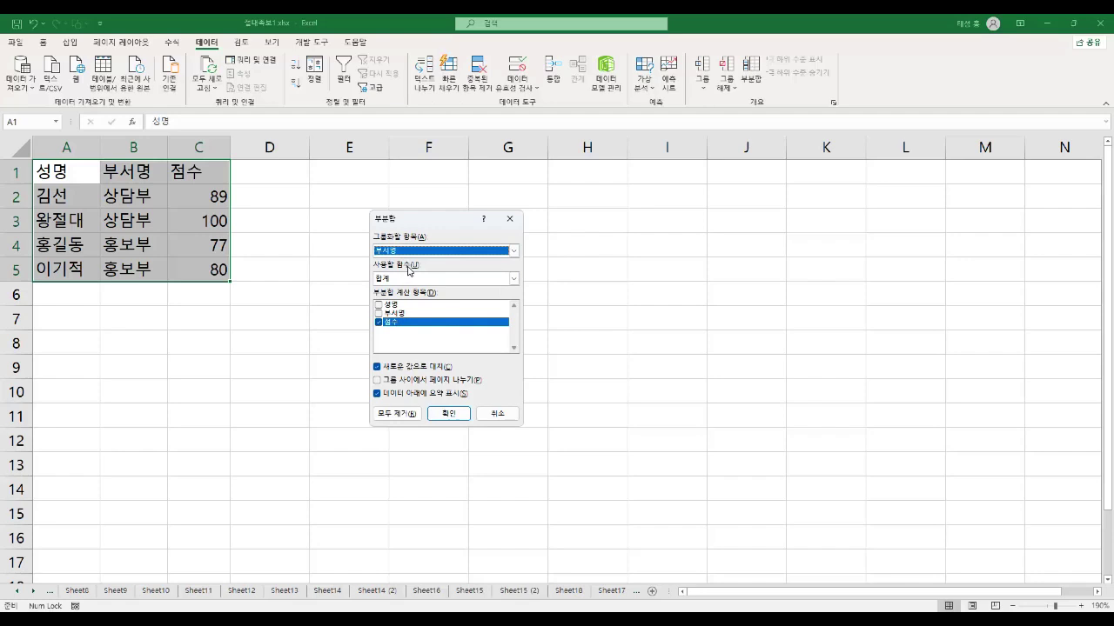
{"action": "left_click", "coordinate": [514, 280]}
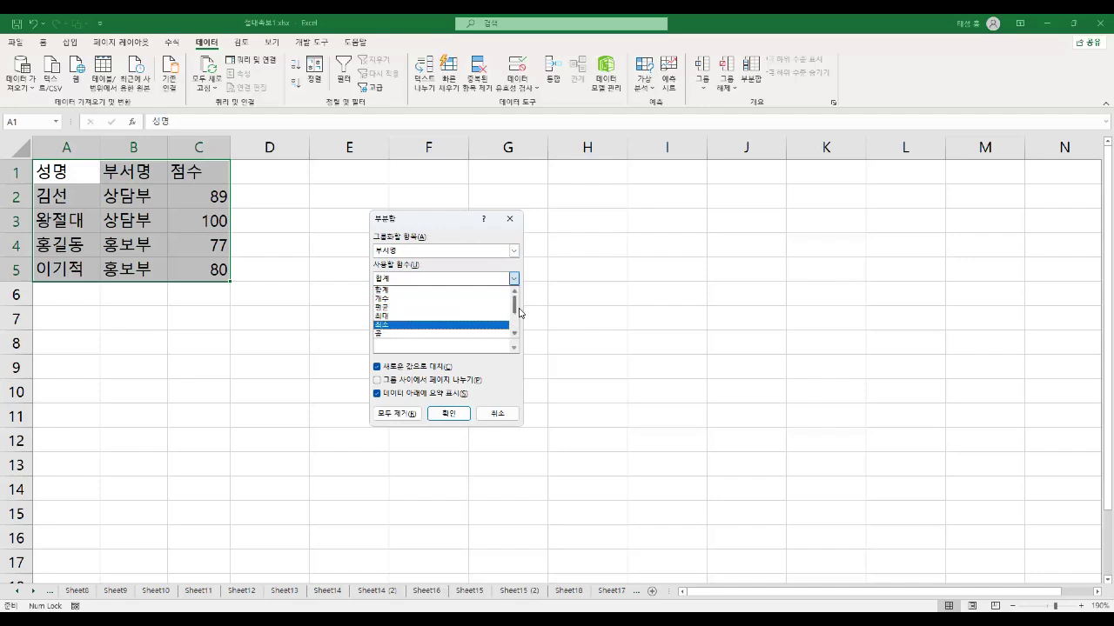
{"action": "scroll", "coordinate": [514, 309], "scroll_direction": "down", "scroll_amount": 2}
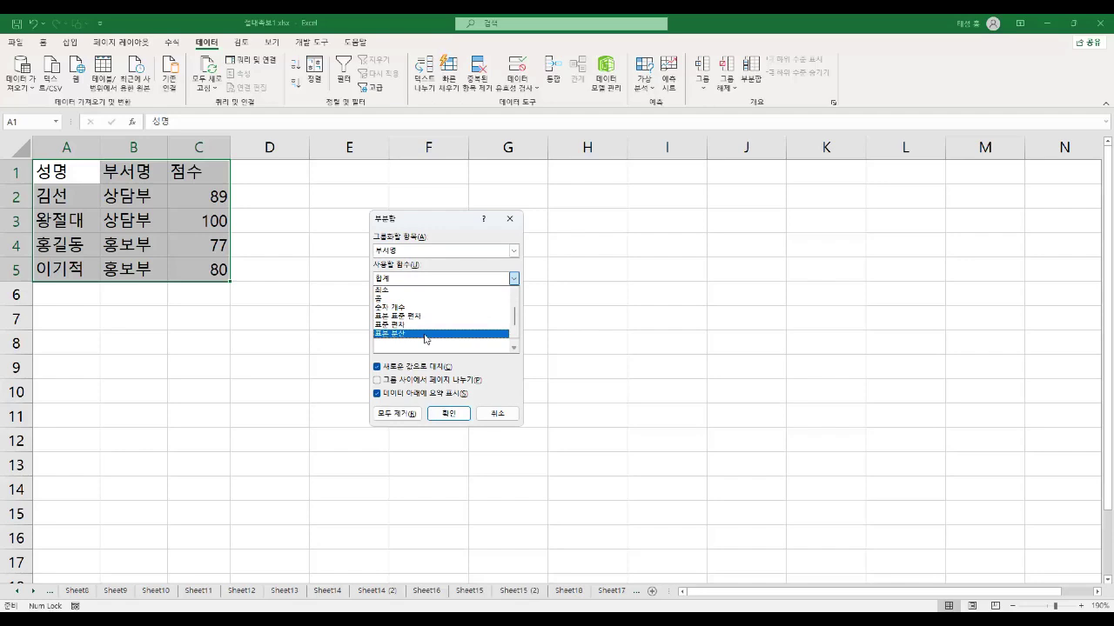
{"action": "scroll", "coordinate": [513, 323], "scroll_direction": "down", "scroll_amount": 1}
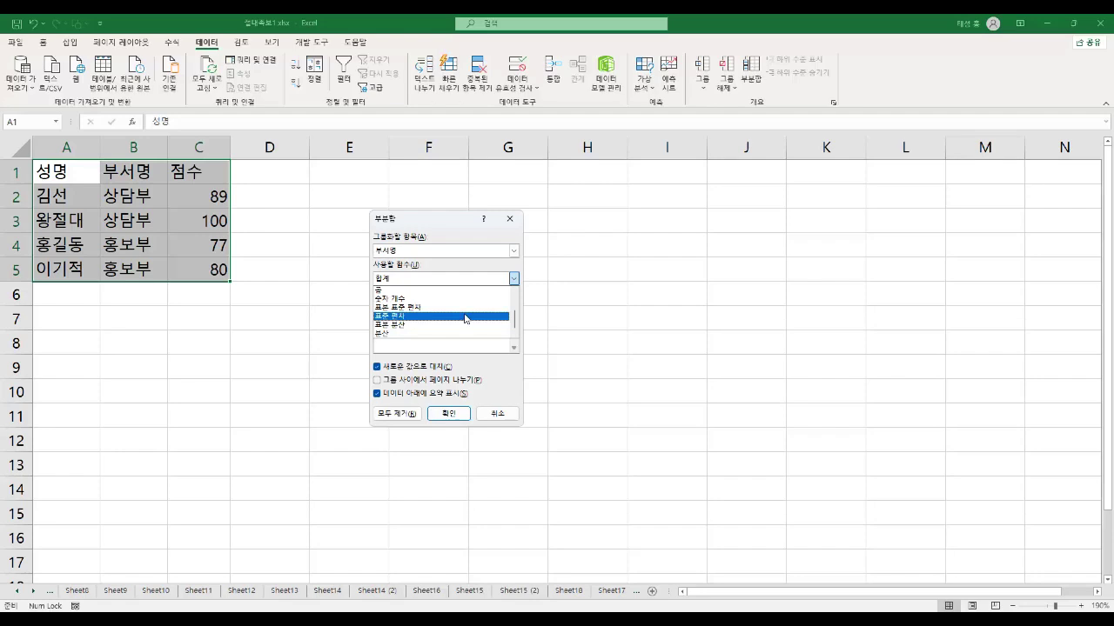
{"action": "scroll", "coordinate": [469, 308], "scroll_direction": "up", "scroll_amount": 2}
{"action": "left_click", "coordinate": [432, 292]}
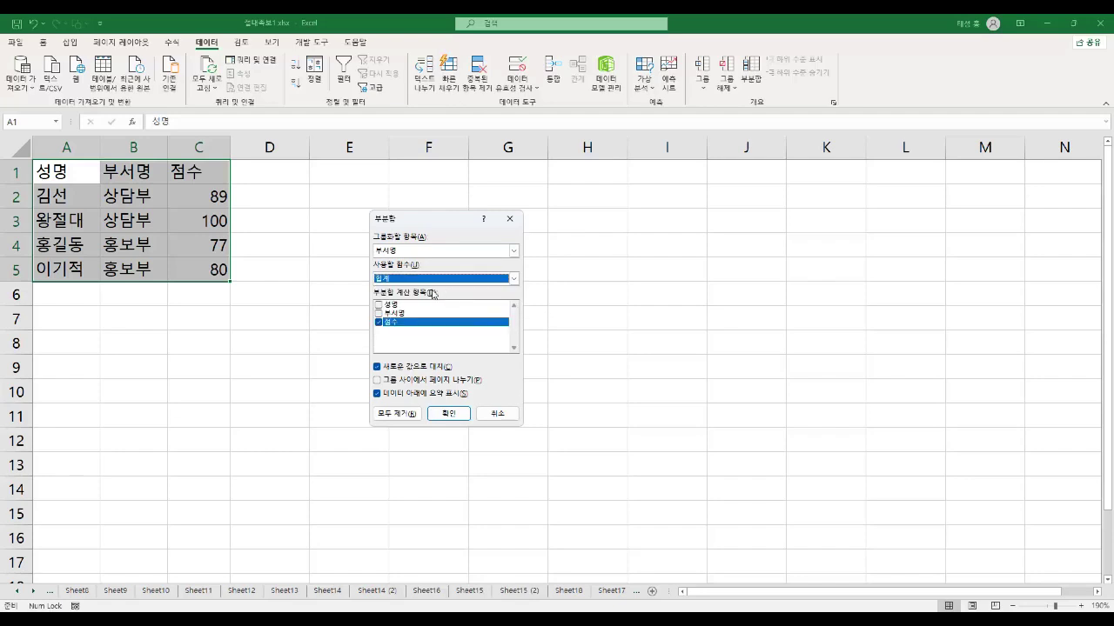
{"action": "left_click", "coordinate": [379, 323]}
{"action": "left_click", "coordinate": [379, 322]}
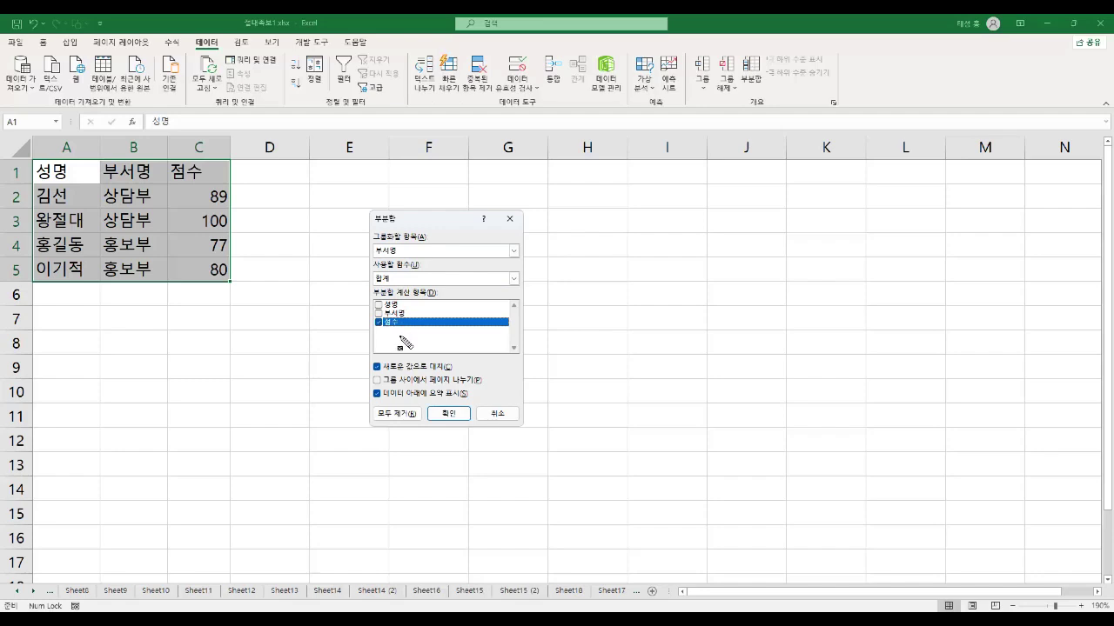
Step: Mark the three checkbox options and 모두 제거 in the subtotal dialog with boxes and highlights, and clear the marks
{"action": "mouse_move", "coordinate": [350, 347]}
{"action": "left_mouse_down"}
{"action": "mouse_move", "coordinate": [472, 402]}
{"action": "mouse_move", "coordinate": [510, 402]}
{"action": "left_mouse_up"}
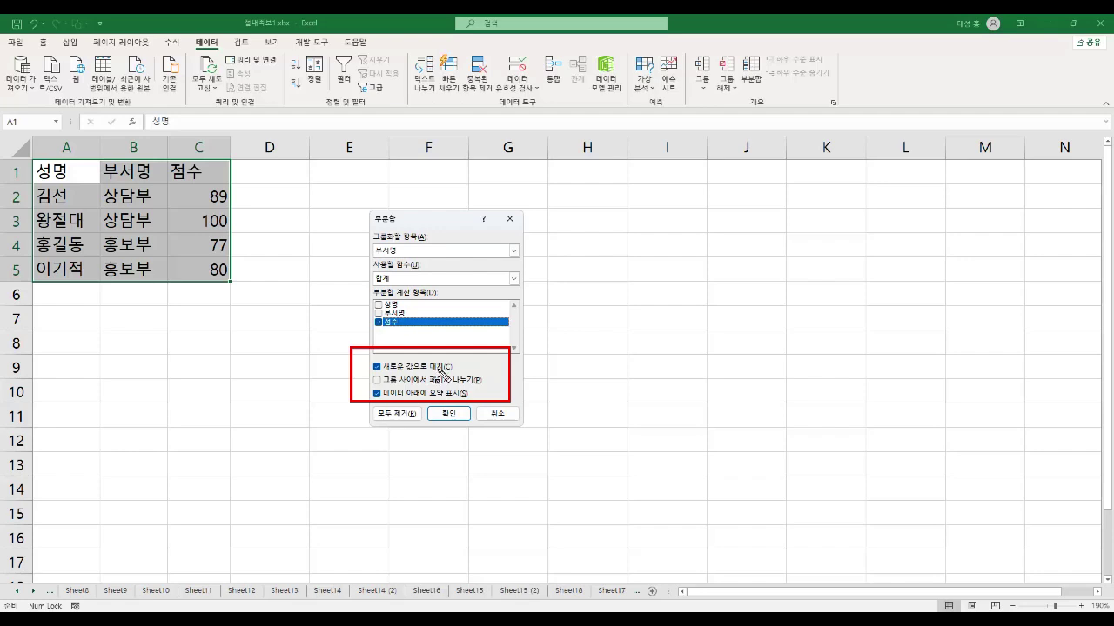
{"action": "left_click_drag", "start_coordinate": [374, 367], "coordinate": [454, 369]}
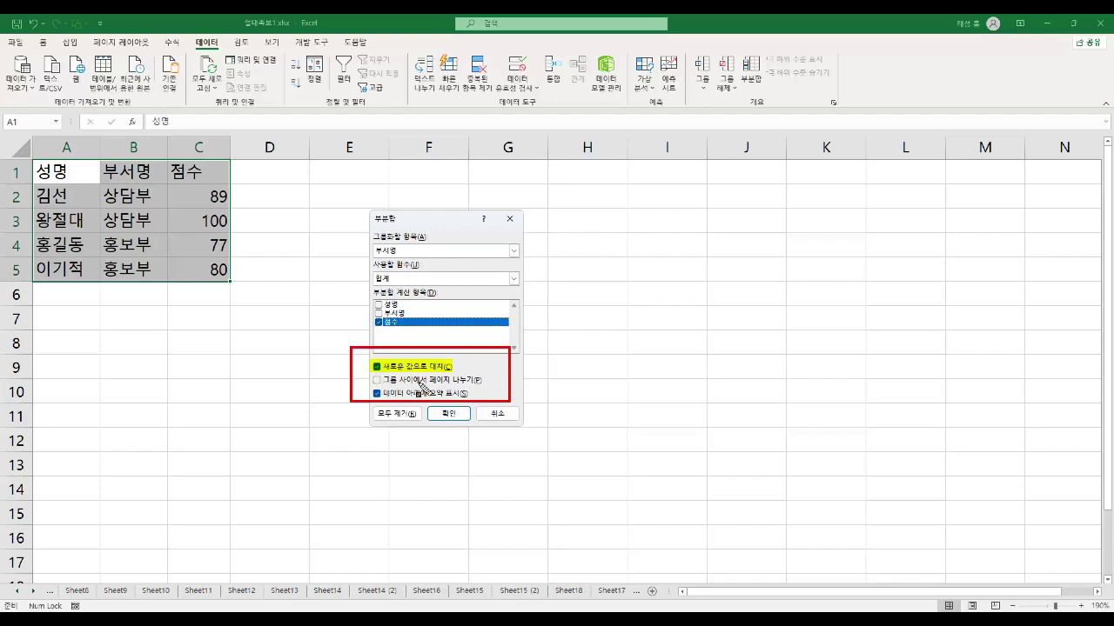
{"action": "left_click_drag", "start_coordinate": [383, 380], "coordinate": [482, 380]}
{"action": "left_click_drag", "start_coordinate": [381, 394], "coordinate": [472, 394]}
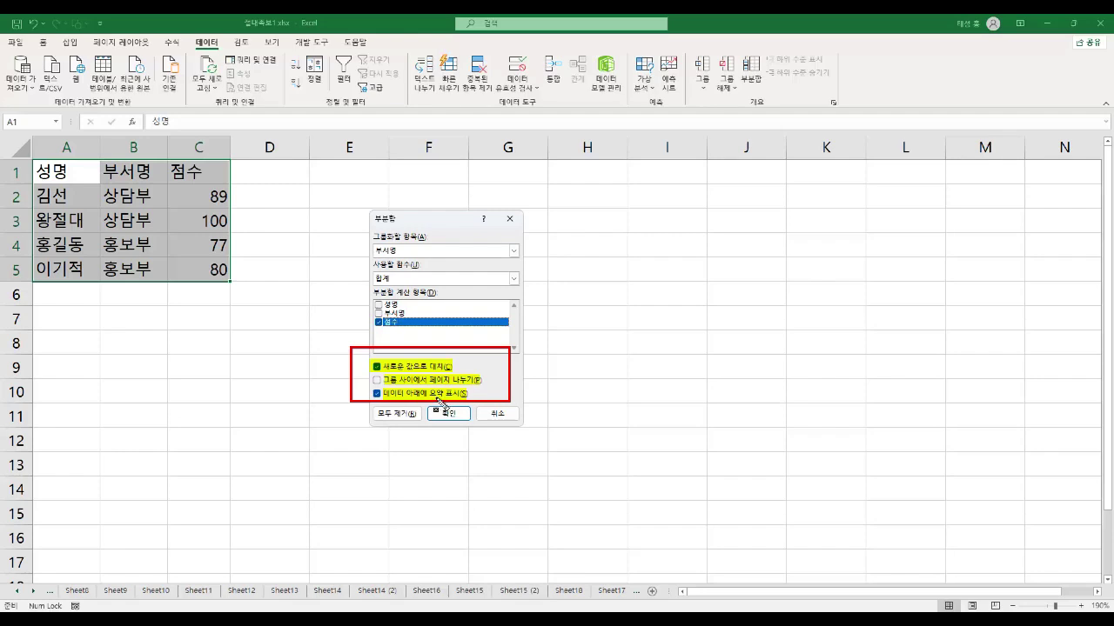
{"action": "left_click_drag", "start_coordinate": [374, 414], "coordinate": [415, 415]}
{"action": "left_click_drag", "start_coordinate": [373, 405], "coordinate": [421, 422]}
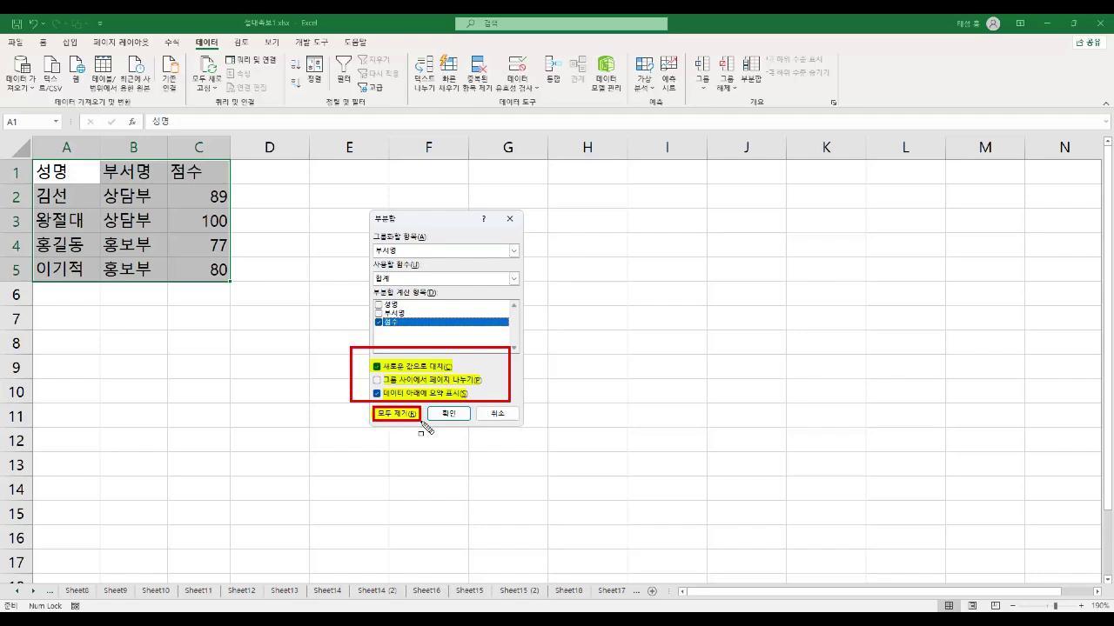
{"action": "key", "text": "Escape"}
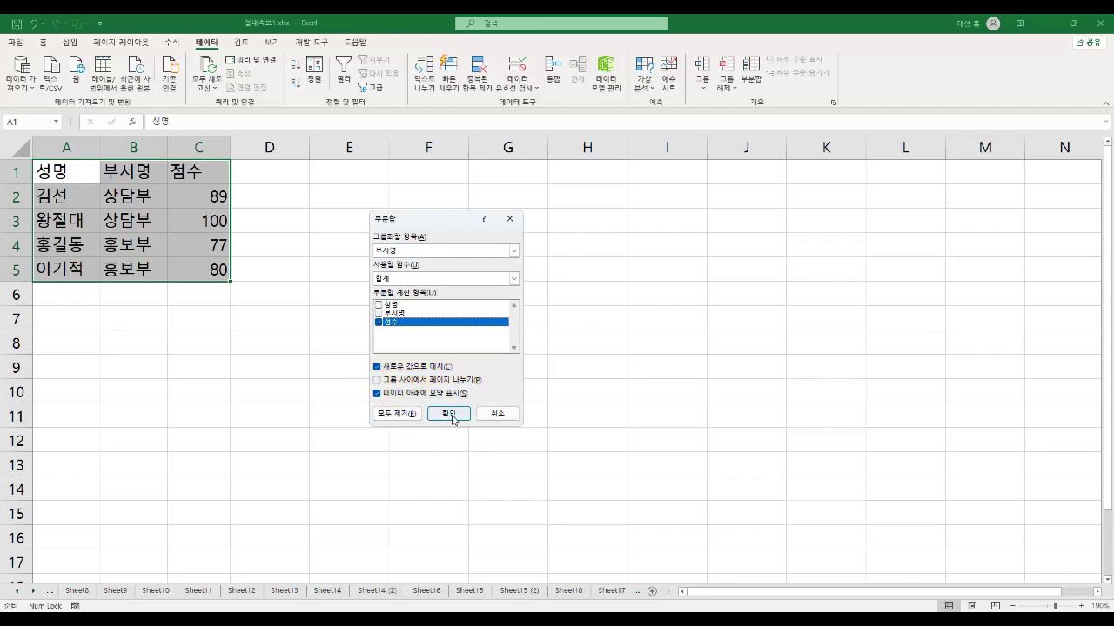
Step: Apply the subtotal and fit column B to its contents, checking the summary formulas in column C
{"action": "left_click", "coordinate": [449, 415]}
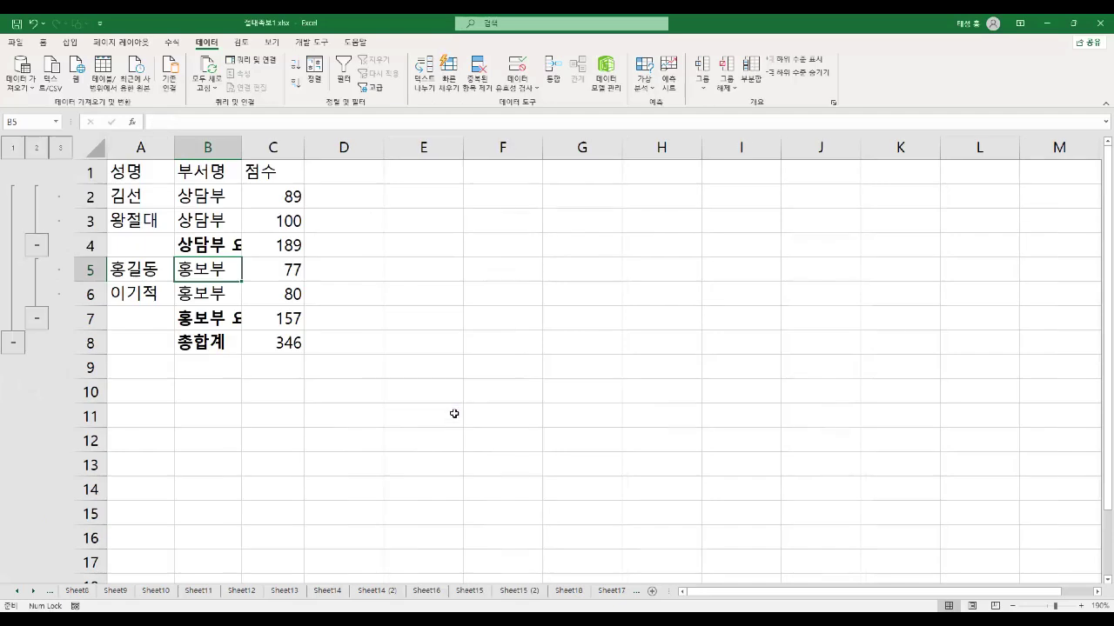
{"action": "double_click", "coordinate": [241, 147]}
{"action": "left_click", "coordinate": [236, 197]}
{"action": "left_click", "coordinate": [237, 221]}
{"action": "left_click", "coordinate": [287, 245]}
{"action": "left_click", "coordinate": [319, 320]}
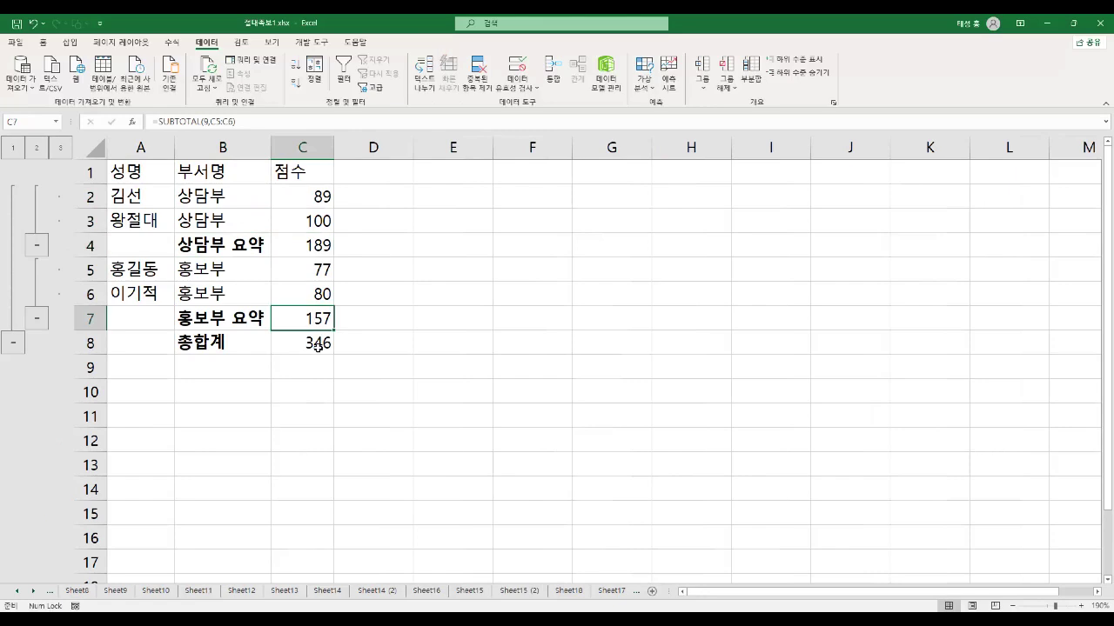
{"action": "left_click", "coordinate": [319, 346]}
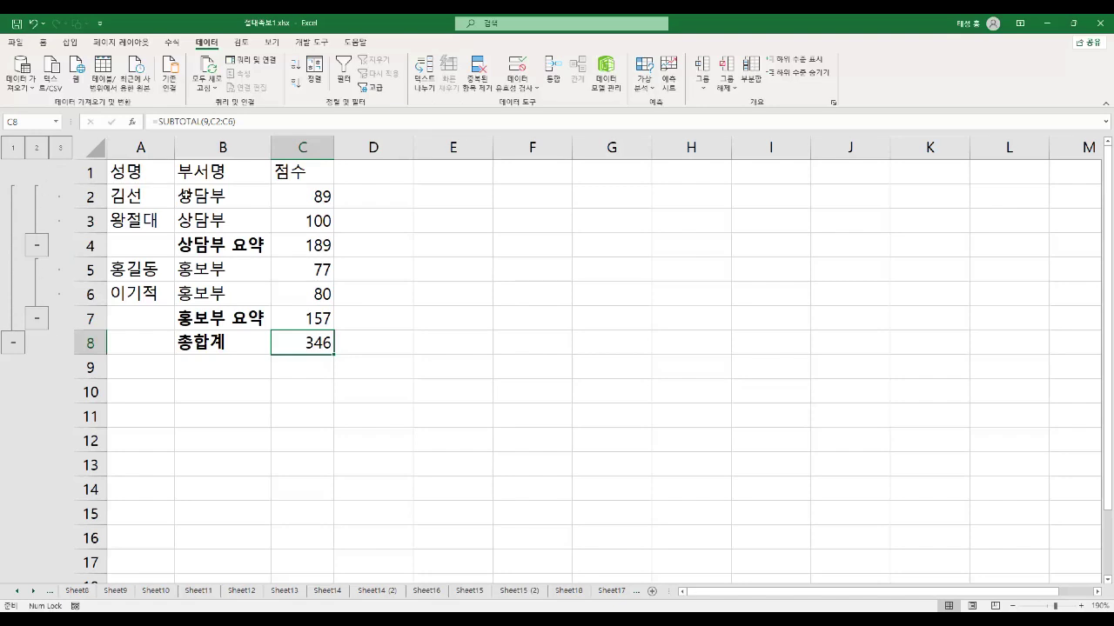
Step: View the subtotalled table at outline levels 1, 2 and 3 in turn, finishing with all detail rows displayed
{"action": "left_click", "coordinate": [14, 148]}
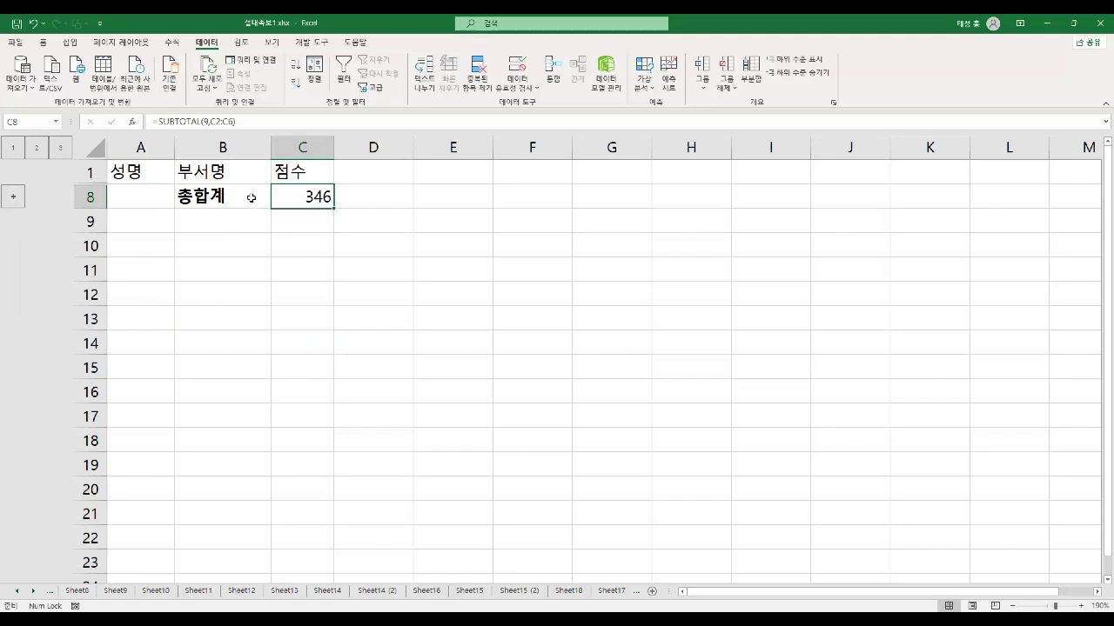
{"action": "left_click", "coordinate": [38, 149]}
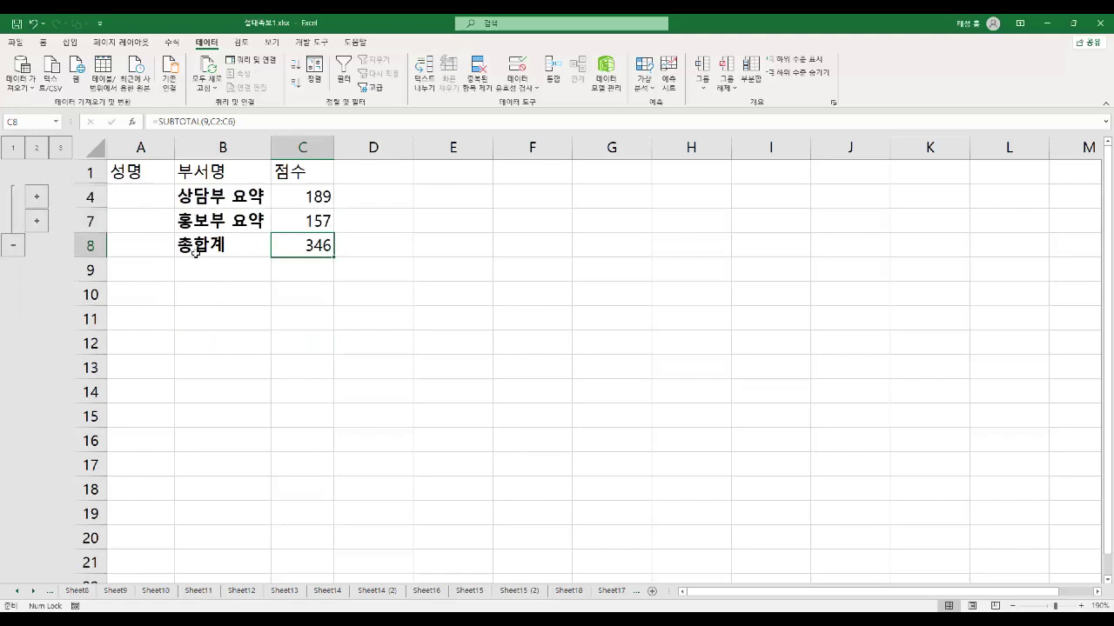
{"action": "left_click", "coordinate": [65, 150]}
{"action": "left_click", "coordinate": [19, 150]}
{"action": "left_click", "coordinate": [36, 149]}
{"action": "left_click", "coordinate": [61, 151]}
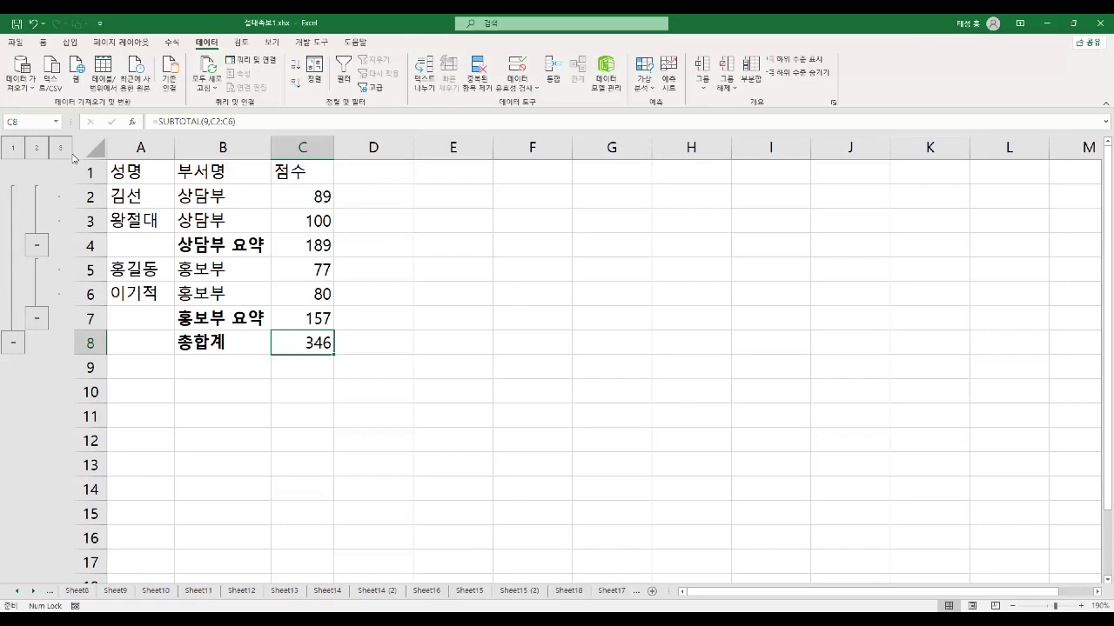
{"action": "left_click", "coordinate": [15, 153]}
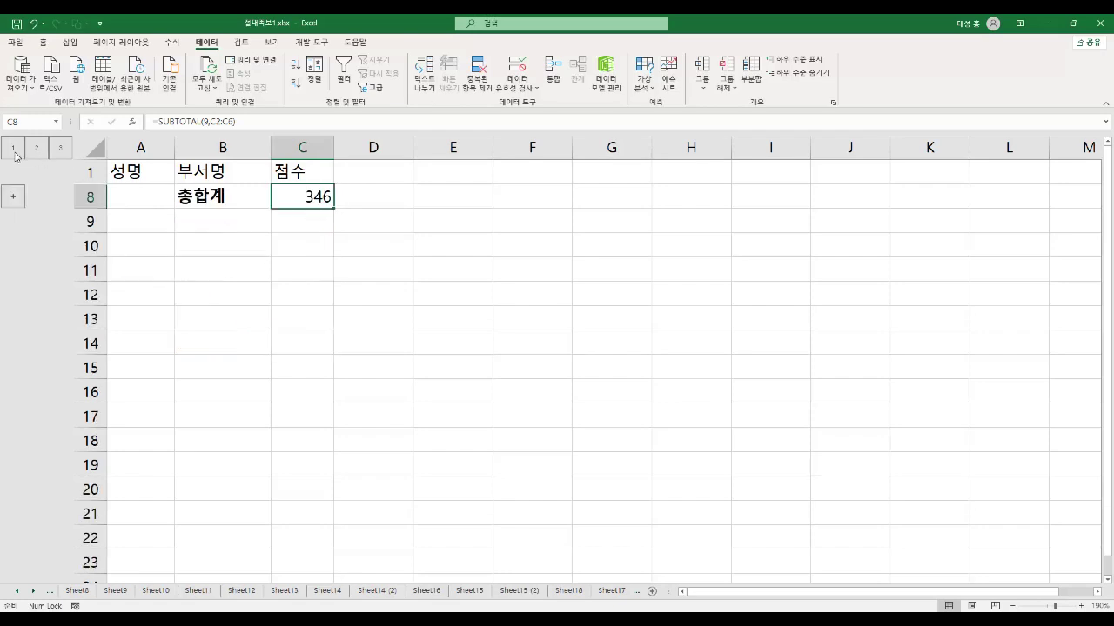
{"action": "left_click", "coordinate": [38, 152]}
{"action": "left_click", "coordinate": [66, 152]}
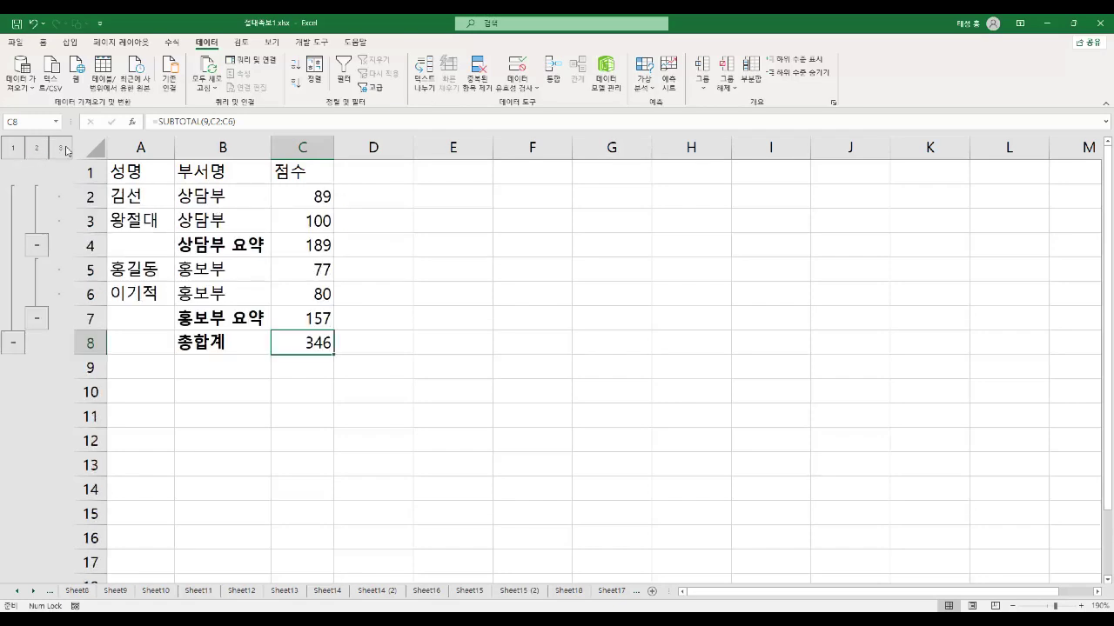
Step: Collapse the 상담부, 홍보부 and 총합계 outline groups one by one, and expand them again to the detail rows
{"action": "left_click", "coordinate": [37, 246]}
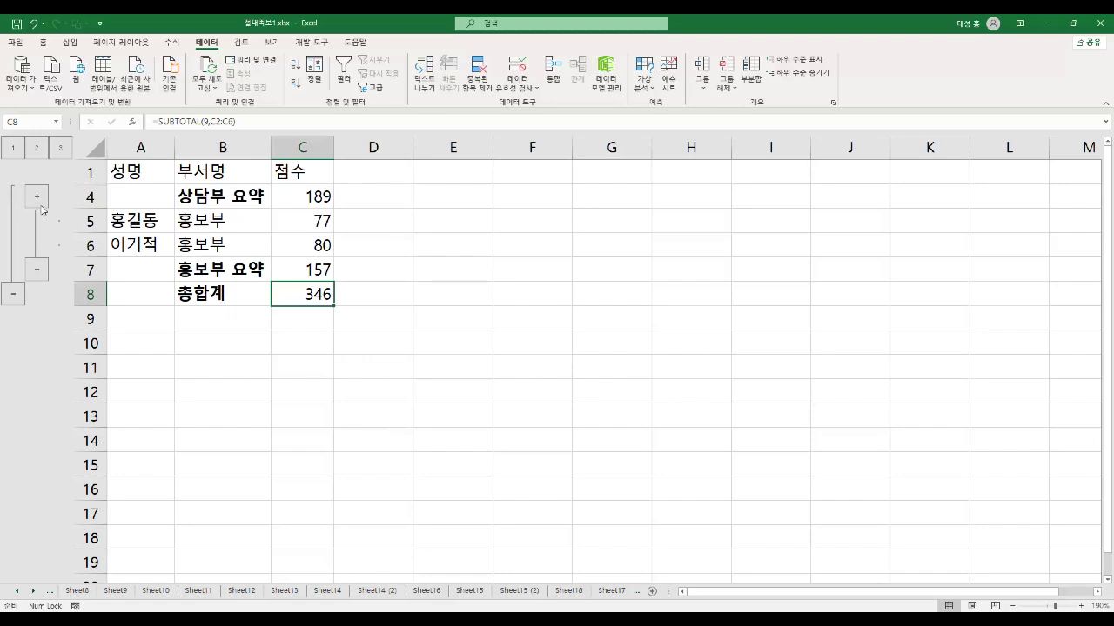
{"action": "left_click", "coordinate": [37, 272]}
{"action": "left_click", "coordinate": [15, 249]}
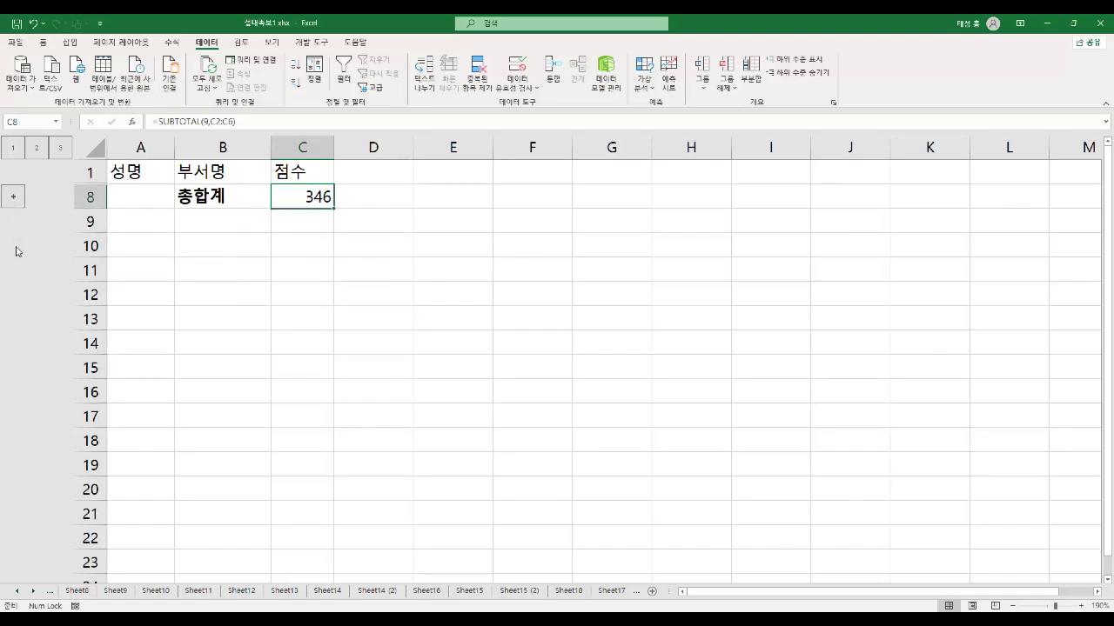
{"action": "left_click", "coordinate": [15, 199]}
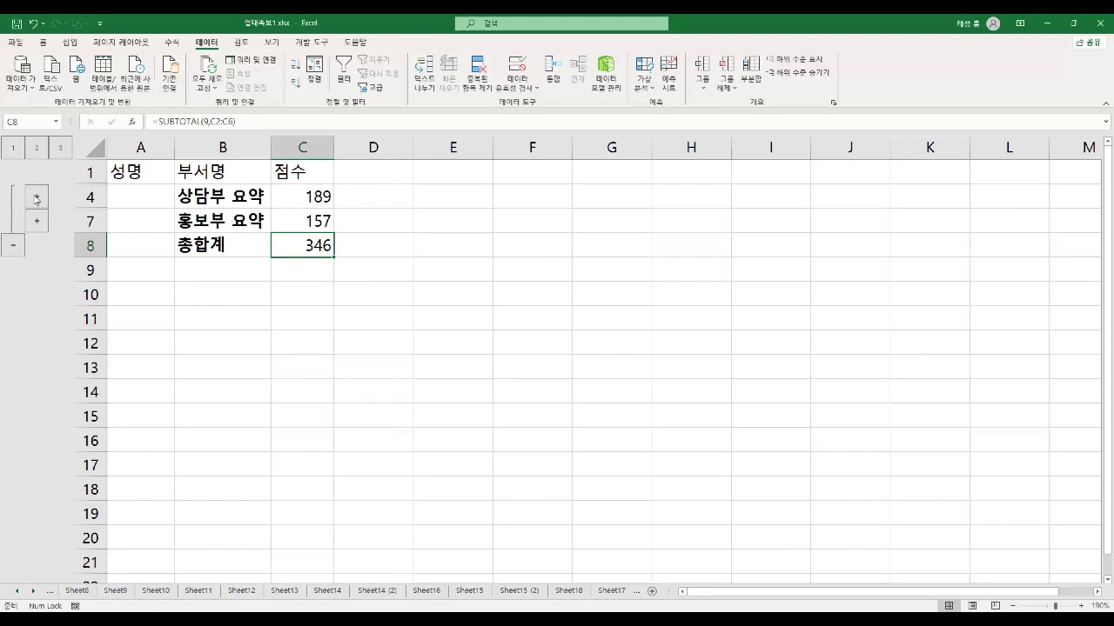
{"action": "left_click", "coordinate": [38, 198]}
{"action": "left_click", "coordinate": [38, 271]}
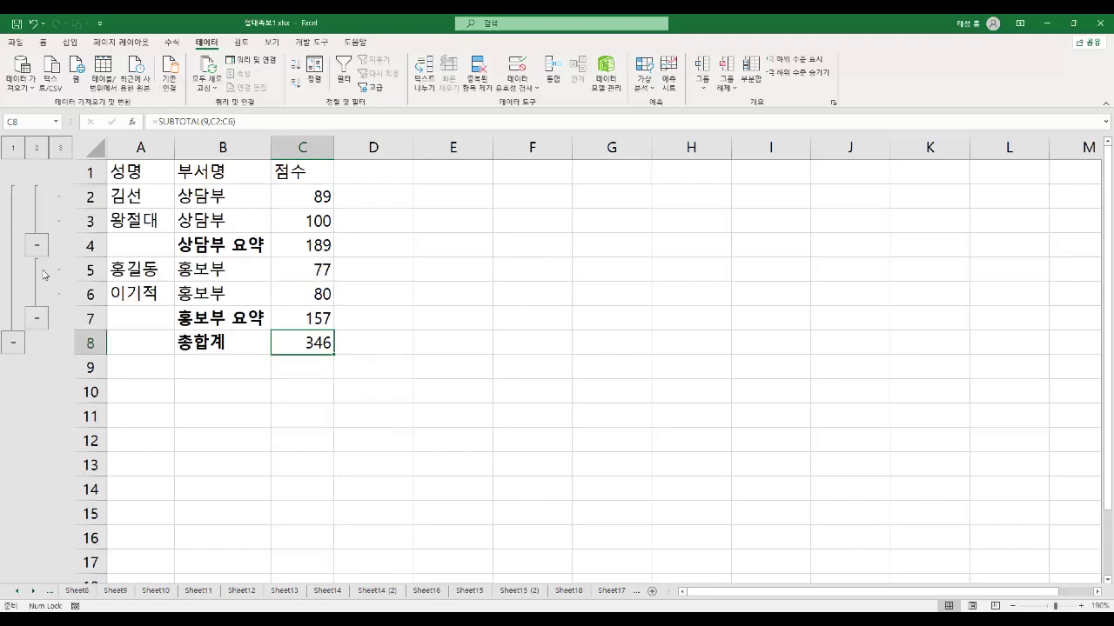
Step: Add a second subtotal by 부서명 using the 평균 function on 점수, with 새로운 값으로 대치 turned off
{"action": "left_click", "coordinate": [243, 267]}
{"action": "left_click", "coordinate": [751, 72]}
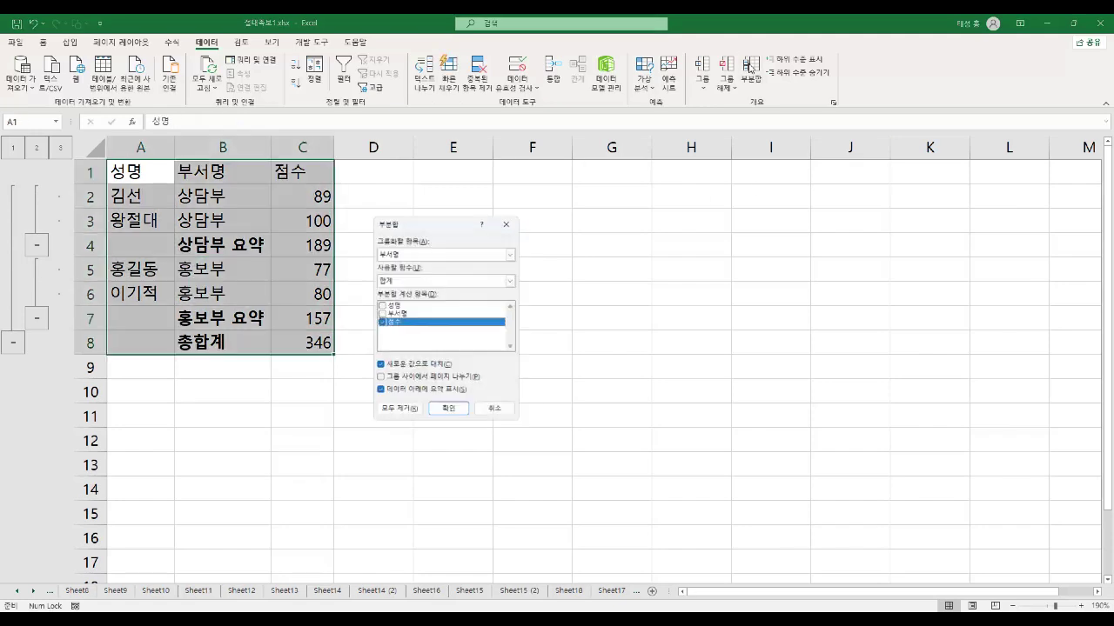
{"action": "left_click", "coordinate": [513, 279]}
{"action": "left_click", "coordinate": [393, 310]}
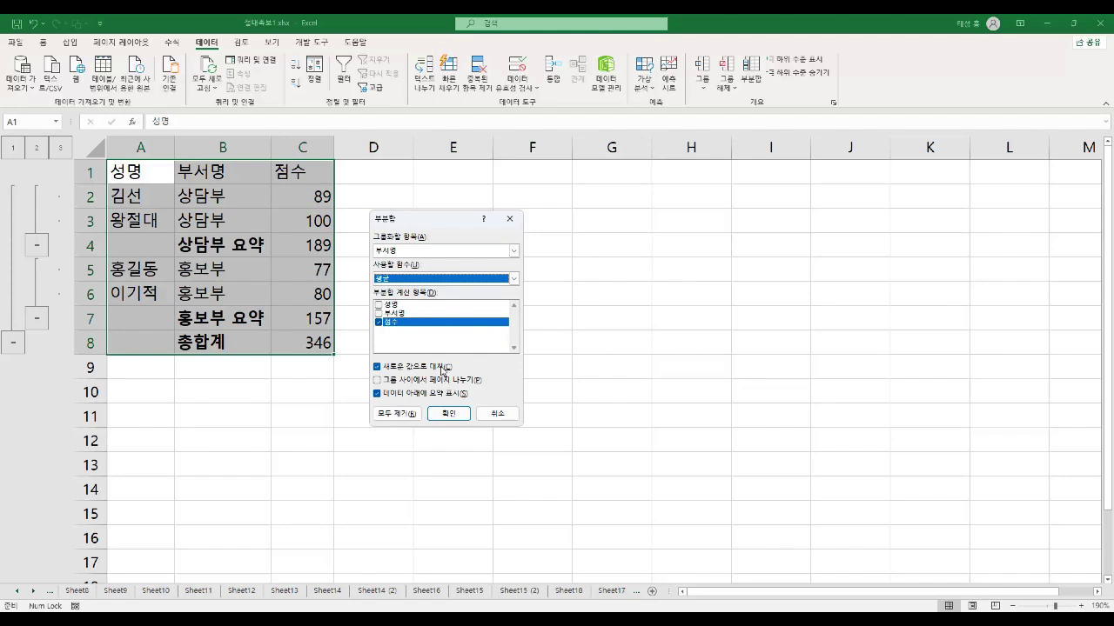
{"action": "left_click", "coordinate": [378, 367]}
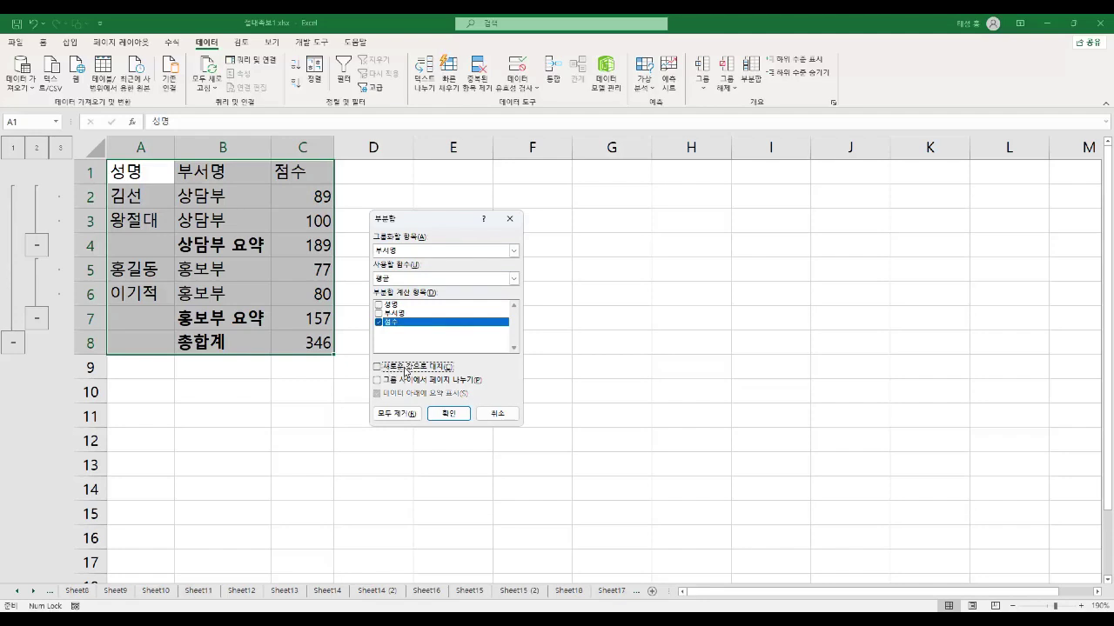
{"action": "left_click", "coordinate": [460, 419]}
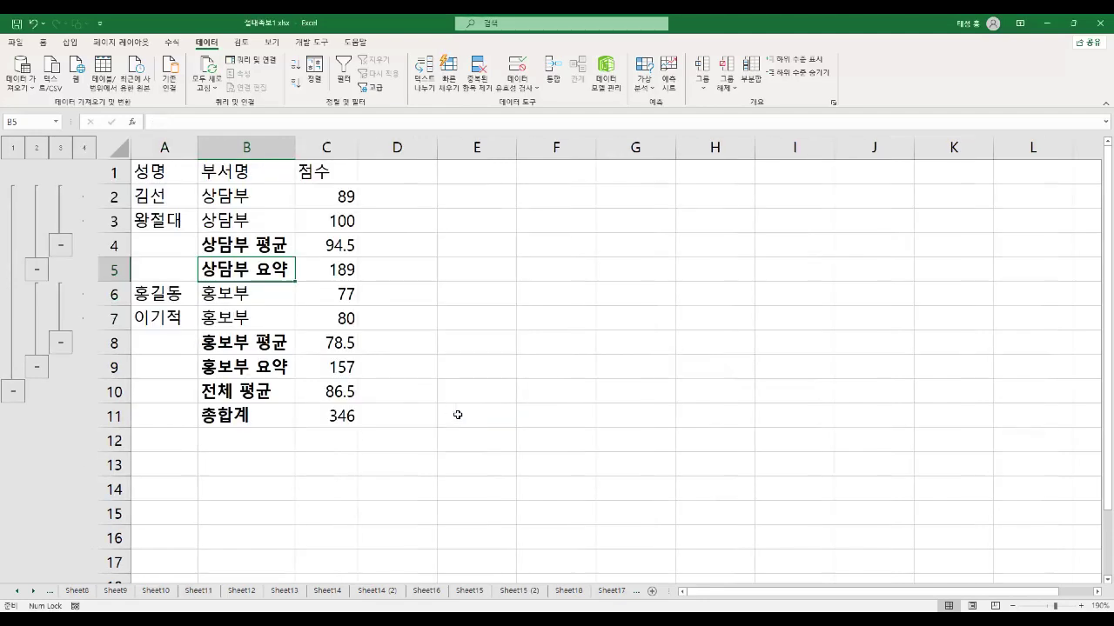
Step: Check the 상담부 평균 and 상담부 요약 labels in B4:B5, and remove all subtotals from the table with 모두 제거
{"action": "left_click", "coordinate": [275, 272]}
{"action": "left_click", "coordinate": [286, 248]}
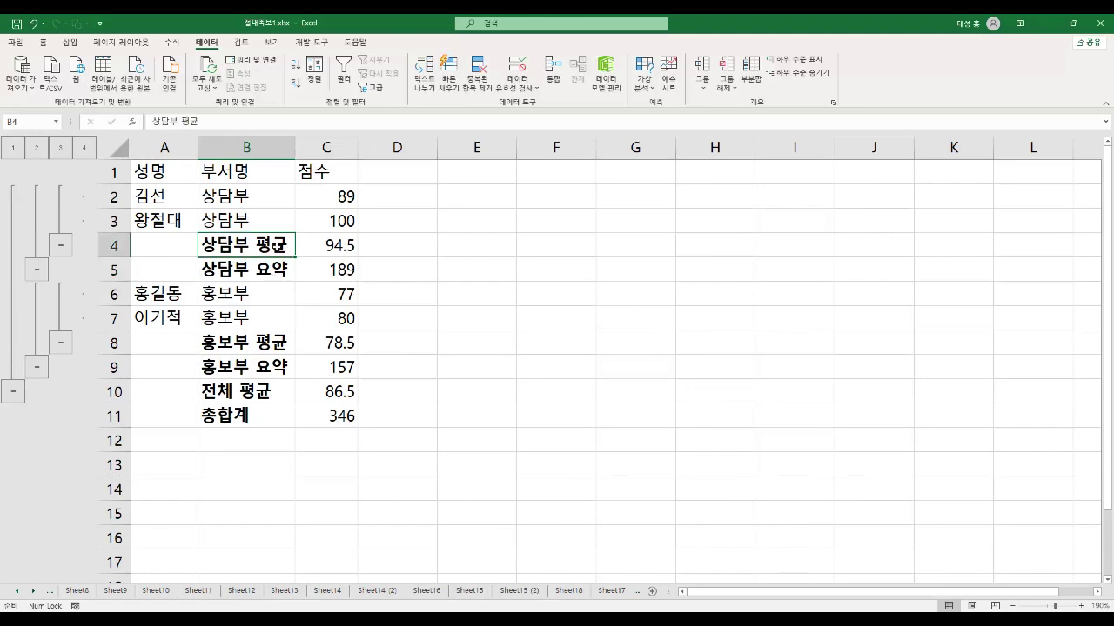
{"action": "left_click", "coordinate": [276, 269]}
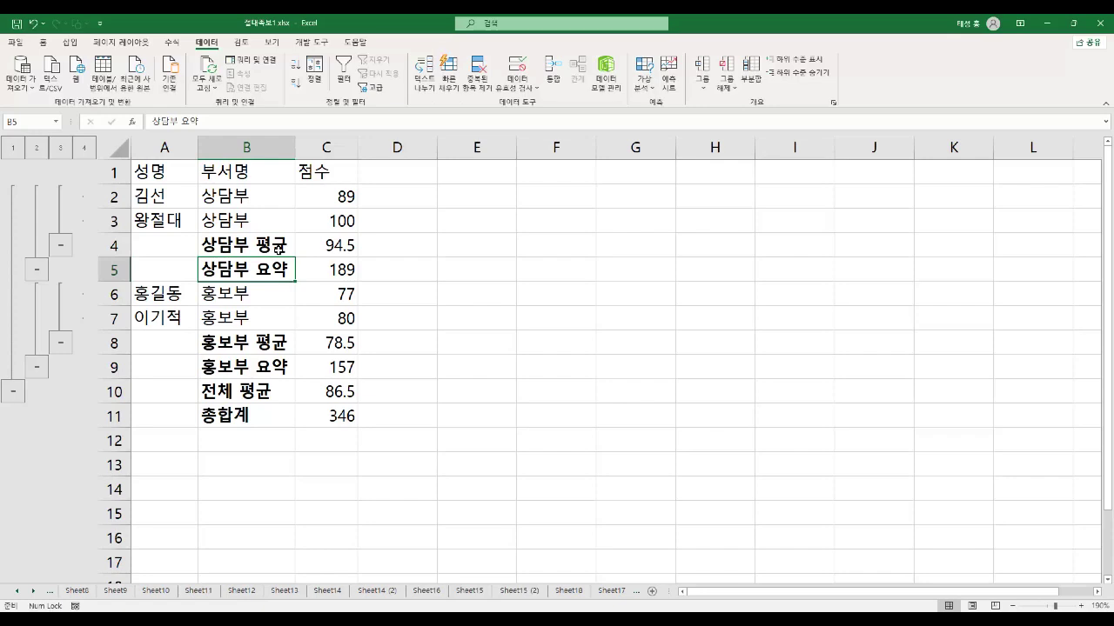
{"action": "left_click", "coordinate": [751, 83]}
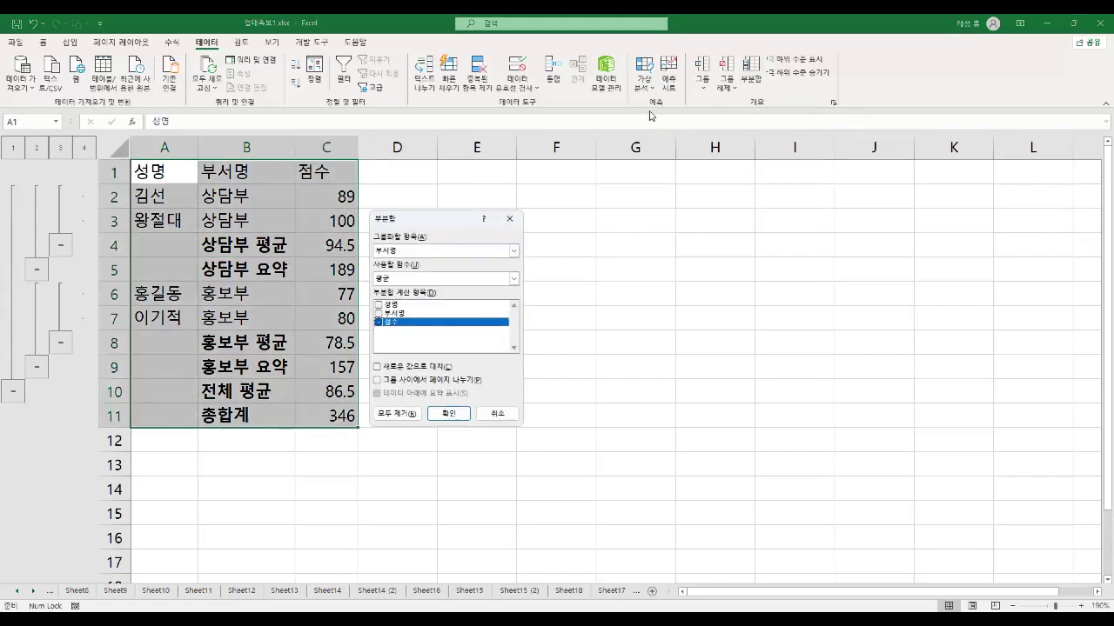
{"action": "left_click", "coordinate": [408, 415]}
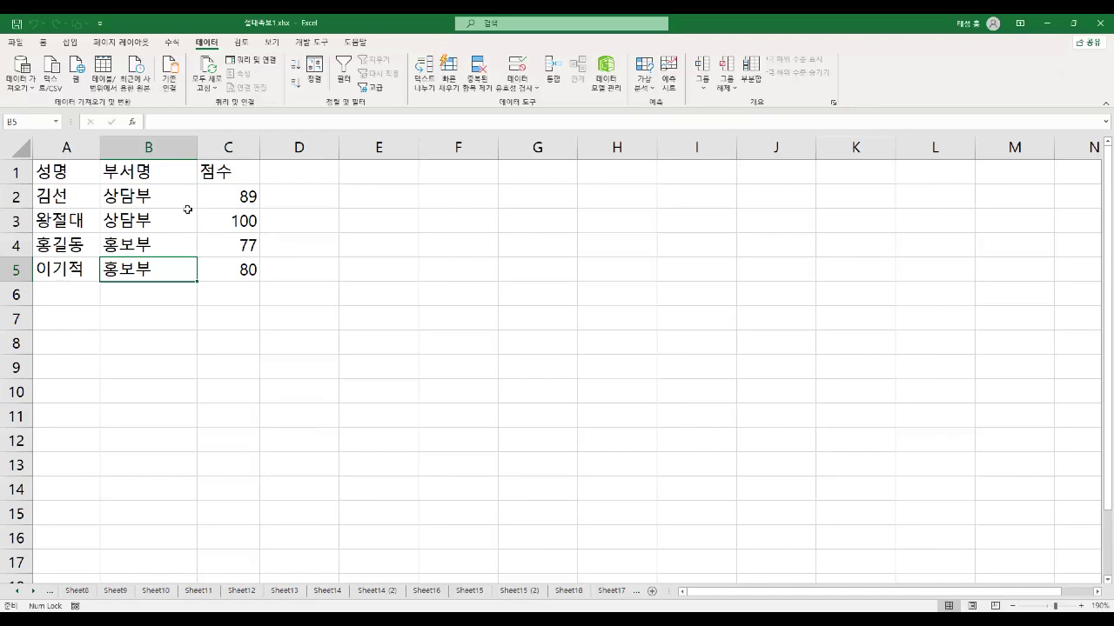
Step: Switch to the PDF textbook in the browser and highlight the 데이터 표 heading and the key phrases of its definition
{"action": "key", "text": "alt+Tab"}
{"action": "left_click_drag", "start_coordinate": [66, 191], "coordinate": [178, 213]}
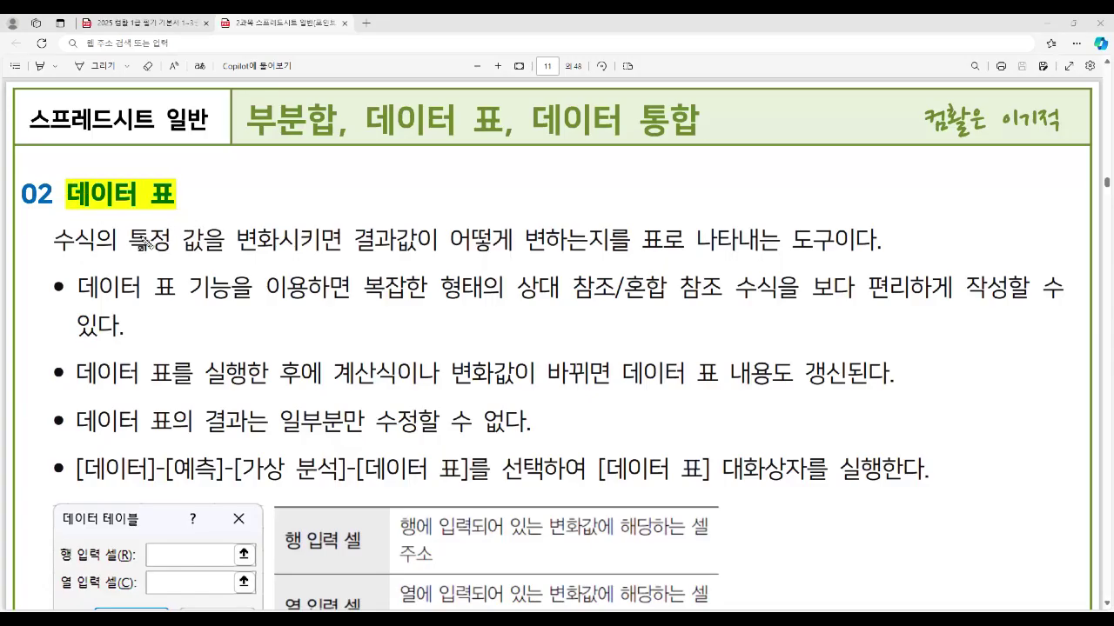
{"action": "left_click_drag", "start_coordinate": [131, 240], "coordinate": [277, 256]}
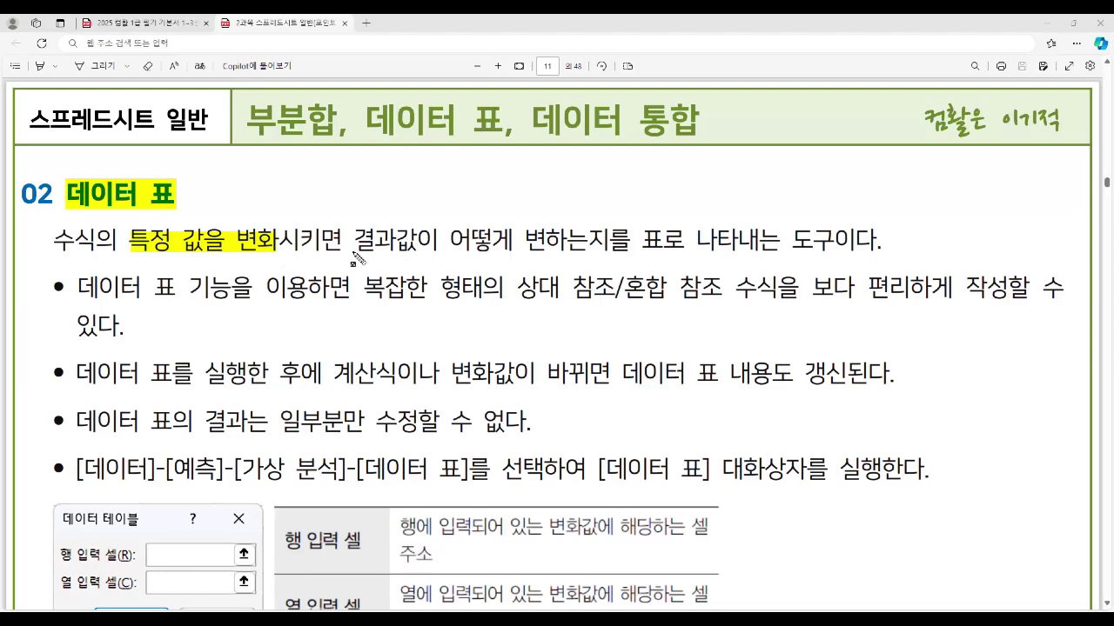
{"action": "left_click_drag", "start_coordinate": [357, 244], "coordinate": [825, 256]}
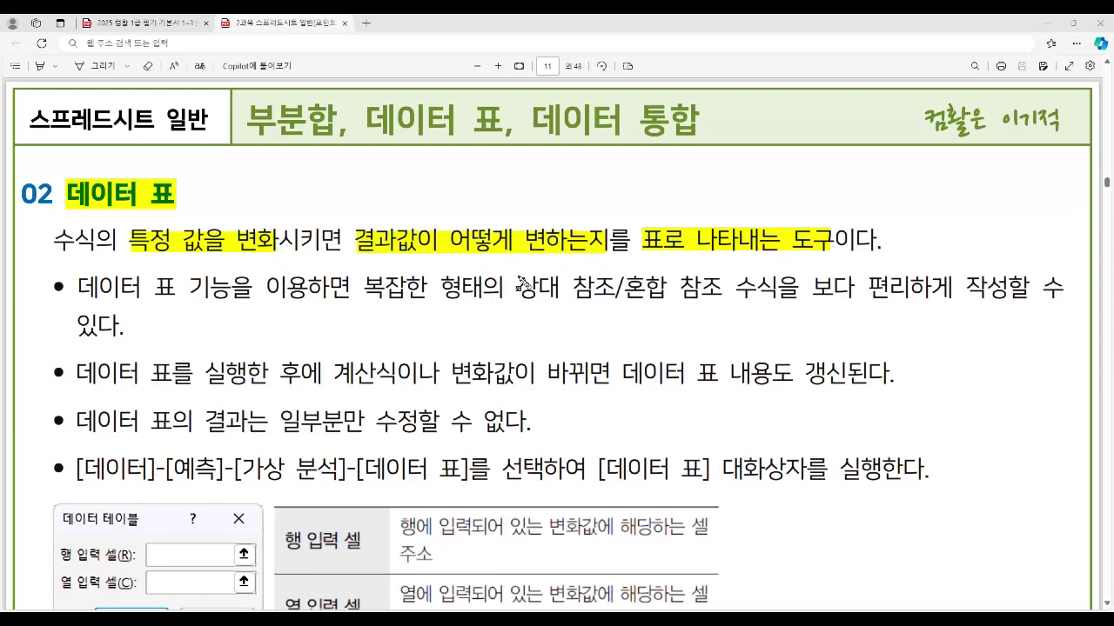
Step: Highlight key phrases in the first three 데이터 표 bullets and box the sentence "데이터 표의 결과는 일부분만 수정할 수 없다"
{"action": "left_click_drag", "start_coordinate": [516, 287], "coordinate": [767, 300]}
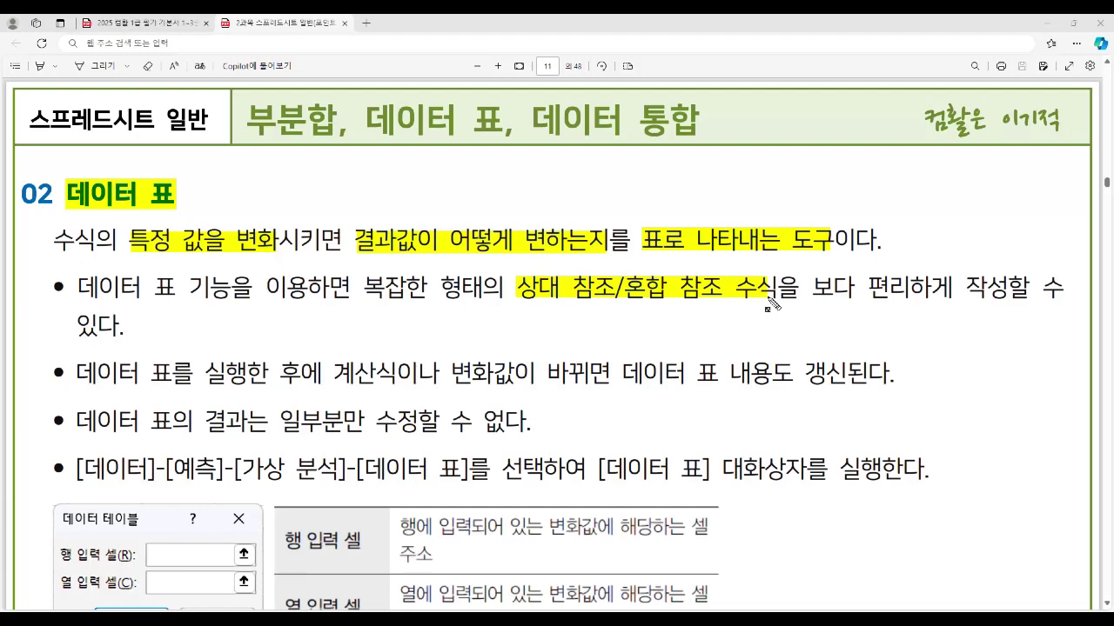
{"action": "left_click_drag", "start_coordinate": [863, 287], "coordinate": [1008, 295]}
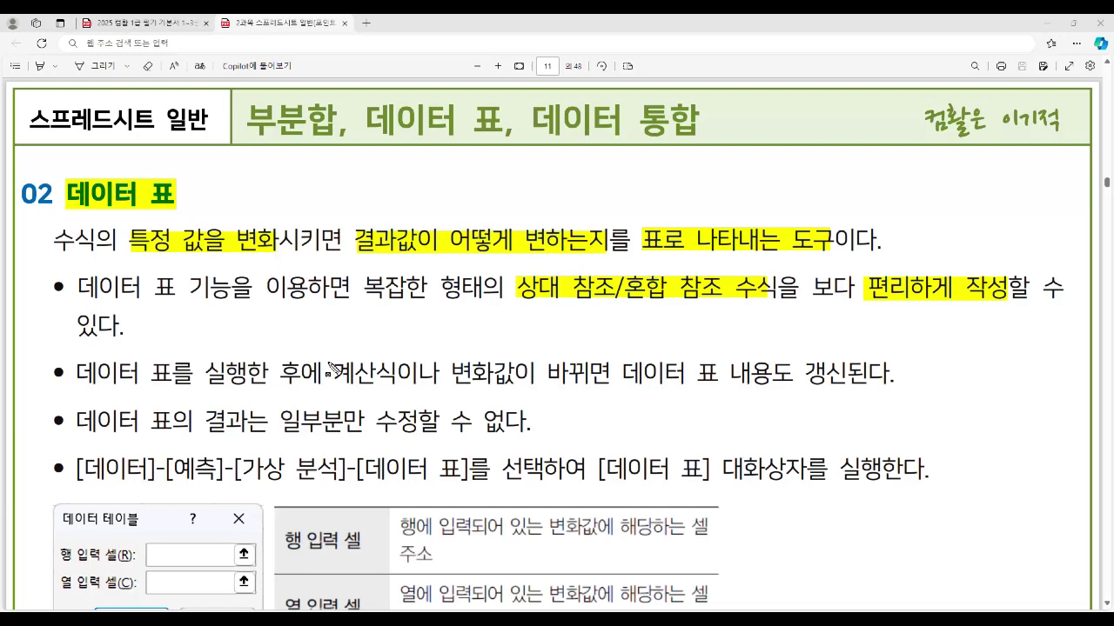
{"action": "left_click_drag", "start_coordinate": [329, 366], "coordinate": [519, 389]}
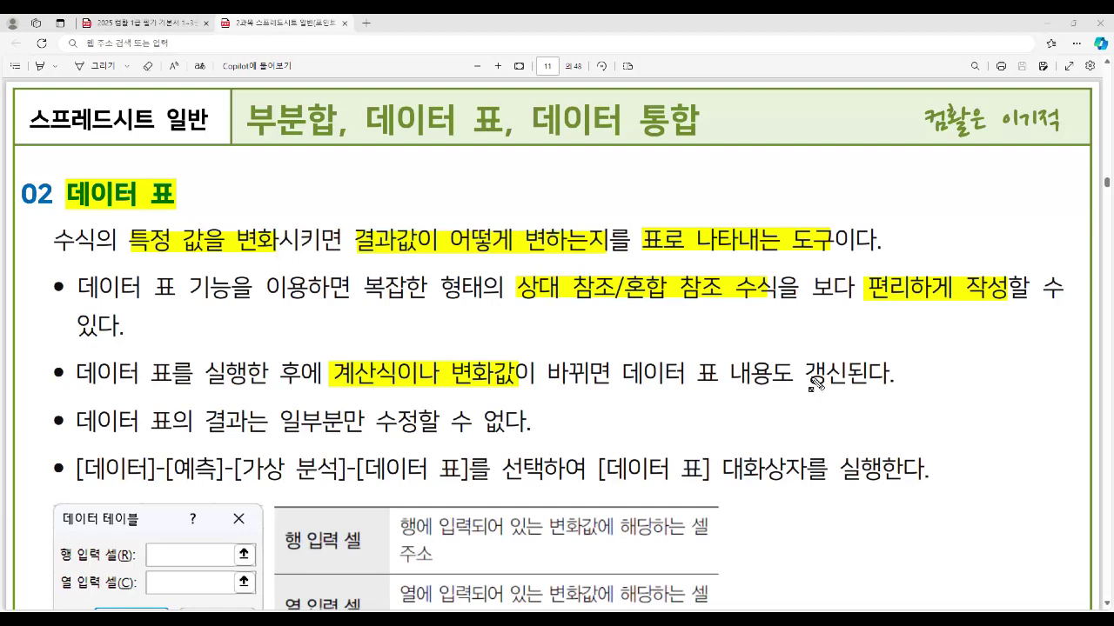
{"action": "left_click_drag", "start_coordinate": [804, 374], "coordinate": [849, 383]}
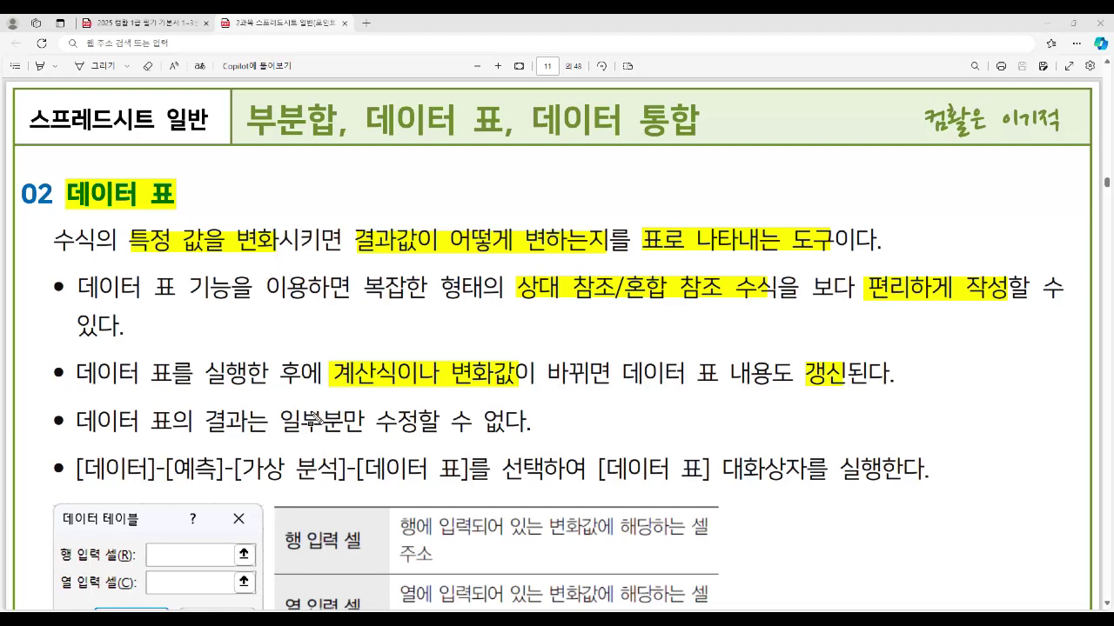
{"action": "left_click_drag", "start_coordinate": [282, 421], "coordinate": [527, 430]}
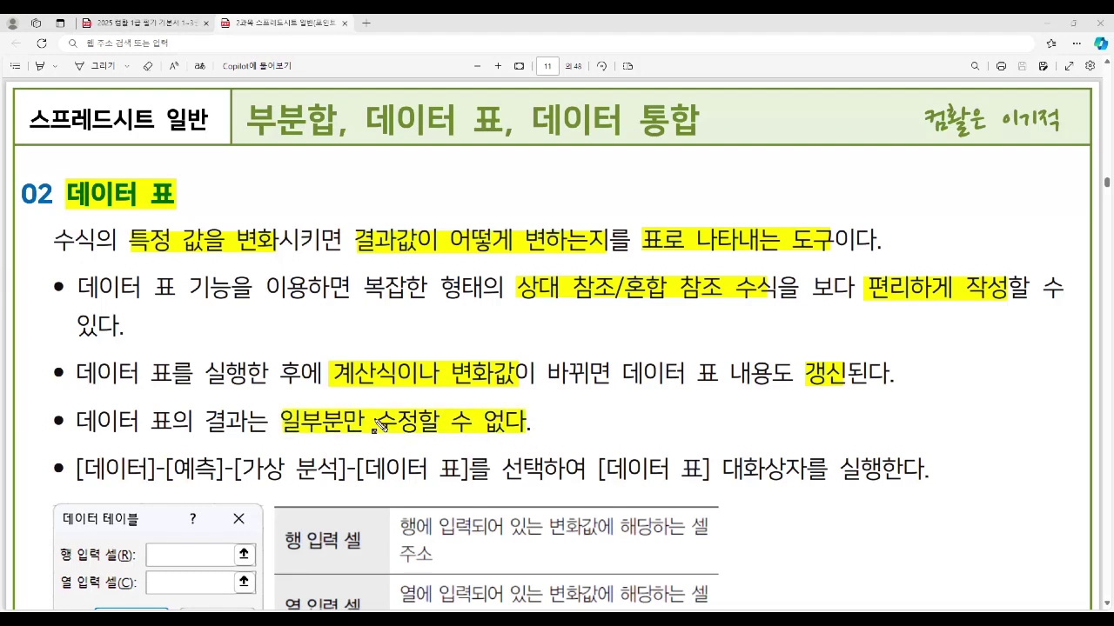
{"action": "mouse_move", "coordinate": [72, 405]}
{"action": "left_mouse_down"}
{"action": "mouse_move", "coordinate": [205, 433]}
{"action": "mouse_move", "coordinate": [532, 438]}
{"action": "left_mouse_up"}
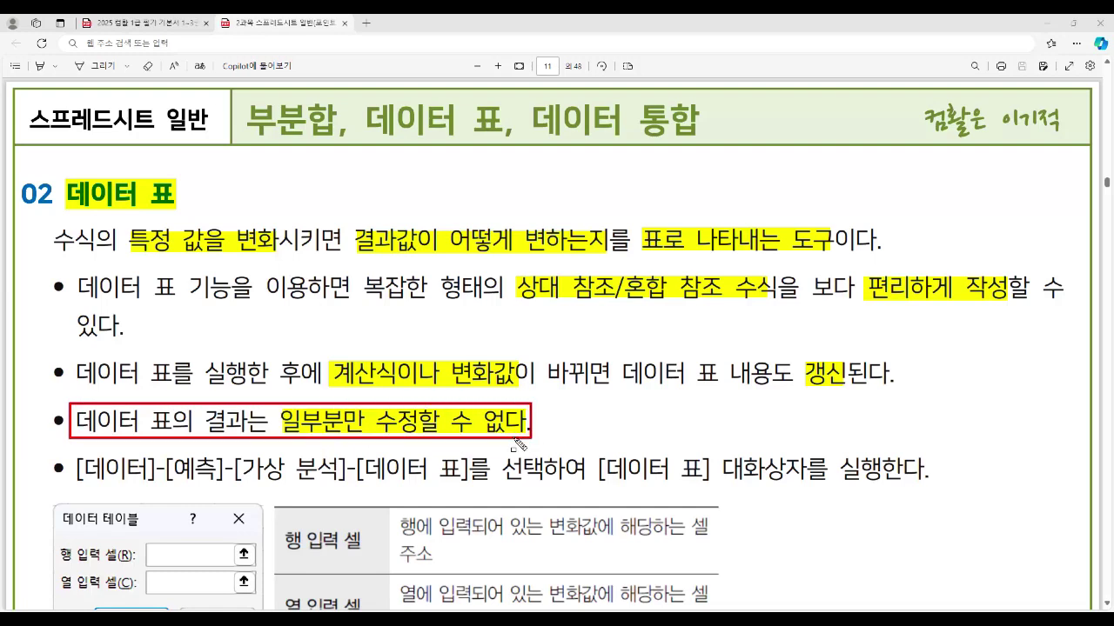
Step: Mark 데이터 표 and the 데이터 테이블 title with boxes and an arrow, highlight the input cell labels, and clear the marks
{"action": "scroll", "coordinate": [448, 426], "scroll_direction": "down", "scroll_amount": 2}
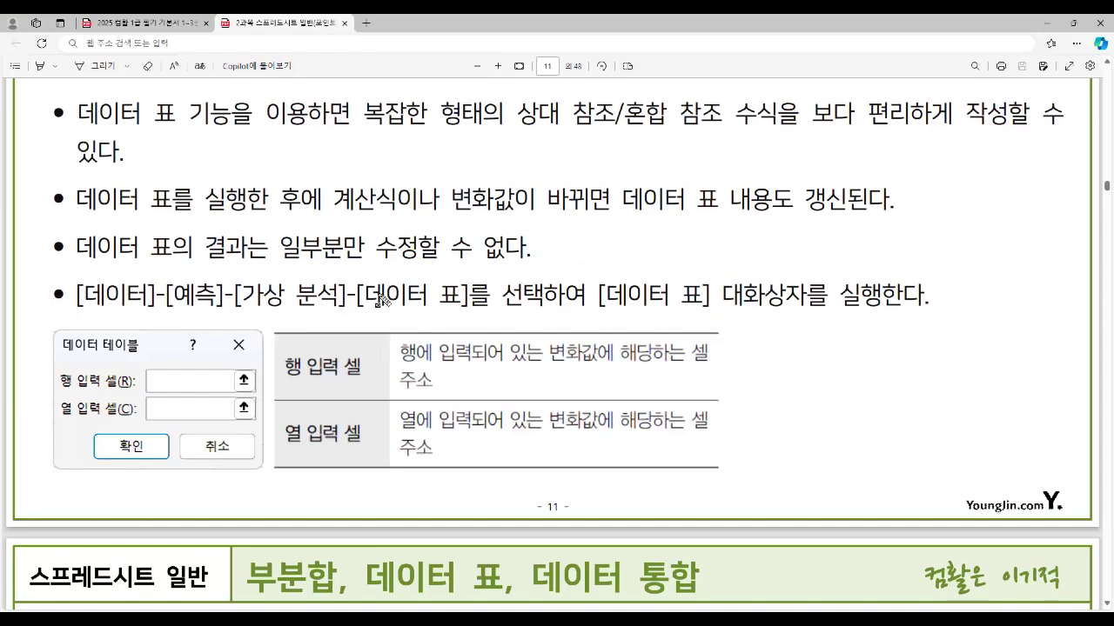
{"action": "left_click_drag", "start_coordinate": [365, 295], "coordinate": [461, 296]}
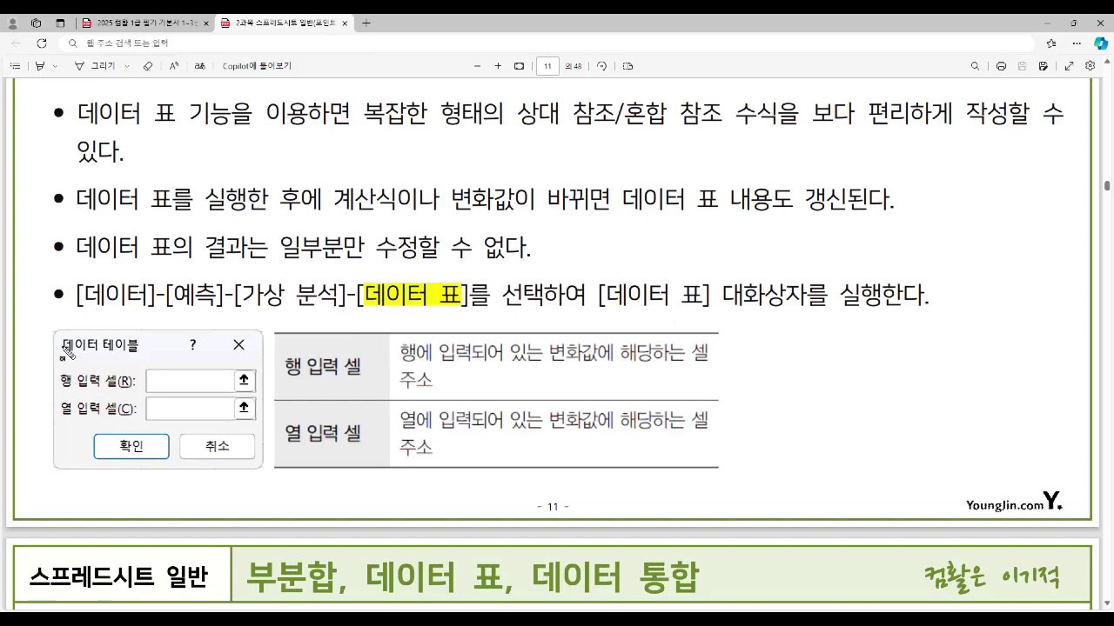
{"action": "left_click_drag", "start_coordinate": [51, 331], "coordinate": [145, 356]}
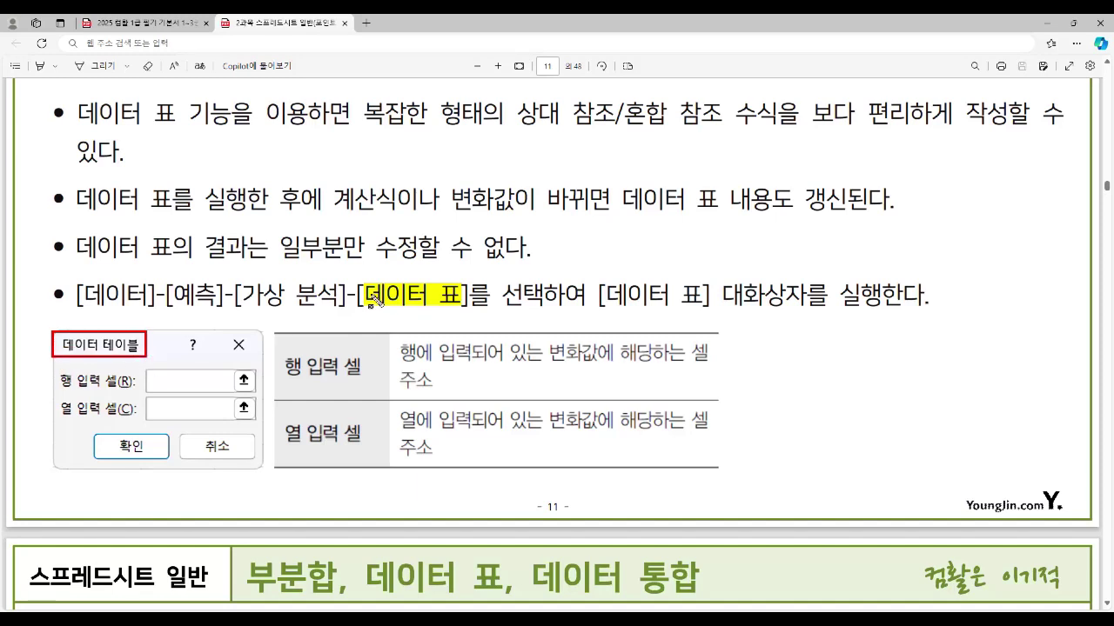
{"action": "left_click_drag", "start_coordinate": [357, 283], "coordinate": [466, 308]}
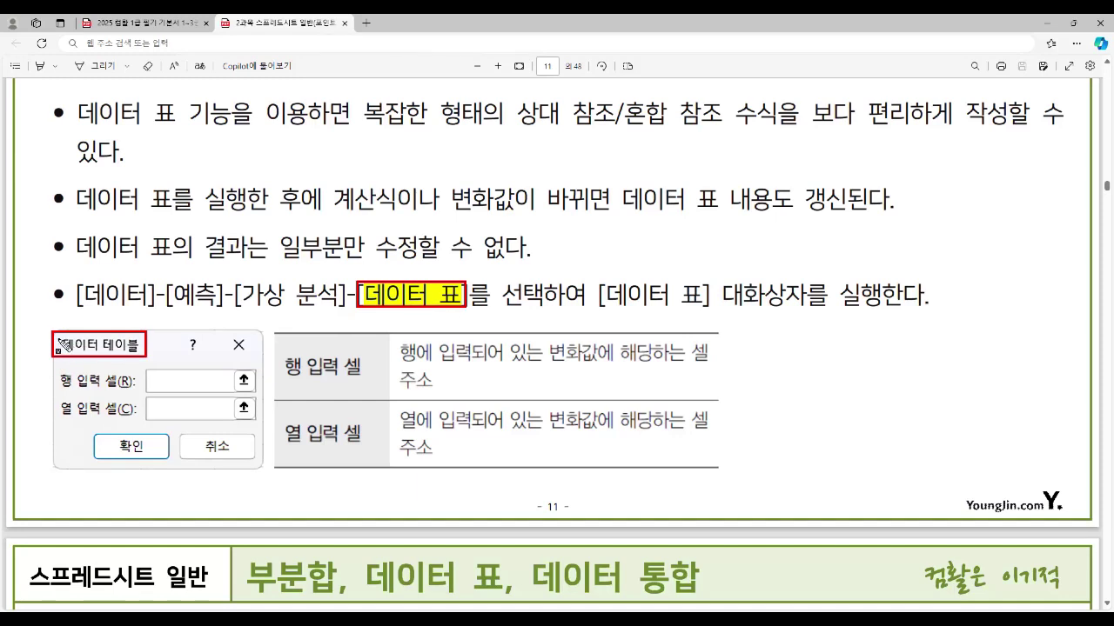
{"action": "mouse_move", "coordinate": [54, 341]}
{"action": "left_mouse_down"}
{"action": "mouse_move", "coordinate": [148, 360]}
{"action": "mouse_move", "coordinate": [352, 303]}
{"action": "mouse_move", "coordinate": [370, 309]}
{"action": "left_mouse_up"}
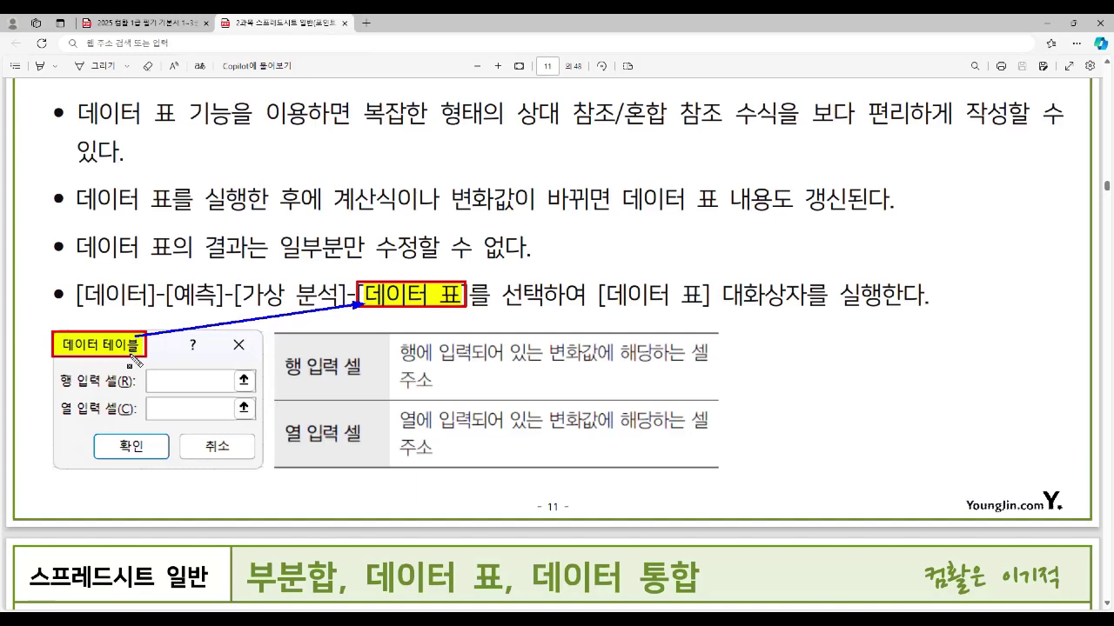
{"action": "left_click_drag", "start_coordinate": [59, 381], "coordinate": [129, 418]}
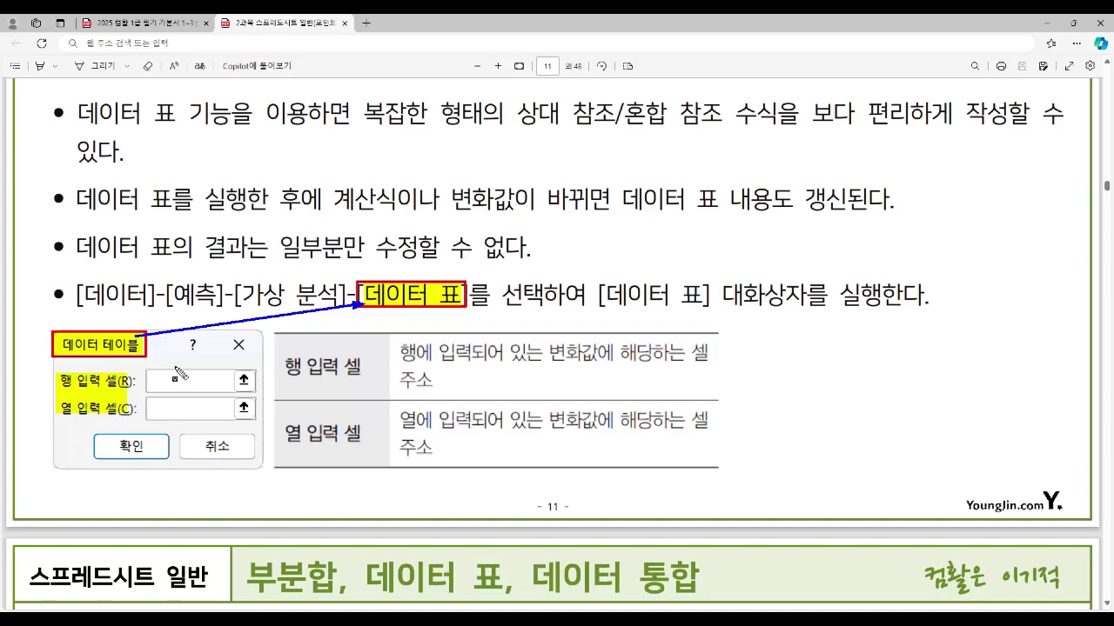
{"action": "key", "text": "Escape"}
Step: Switch to the Excel workbook 강의용1.xlsx and check the 금액 column entries in A1:A5 of the 데이터표 sheet
{"action": "left_click", "coordinate": [550, 620]}
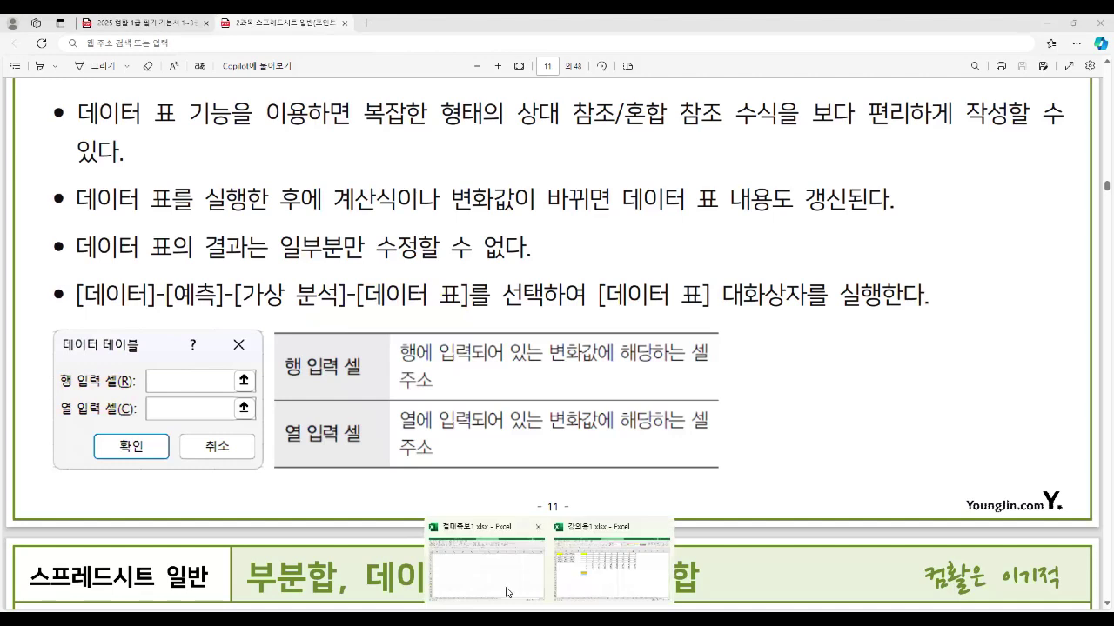
{"action": "left_click", "coordinate": [557, 581]}
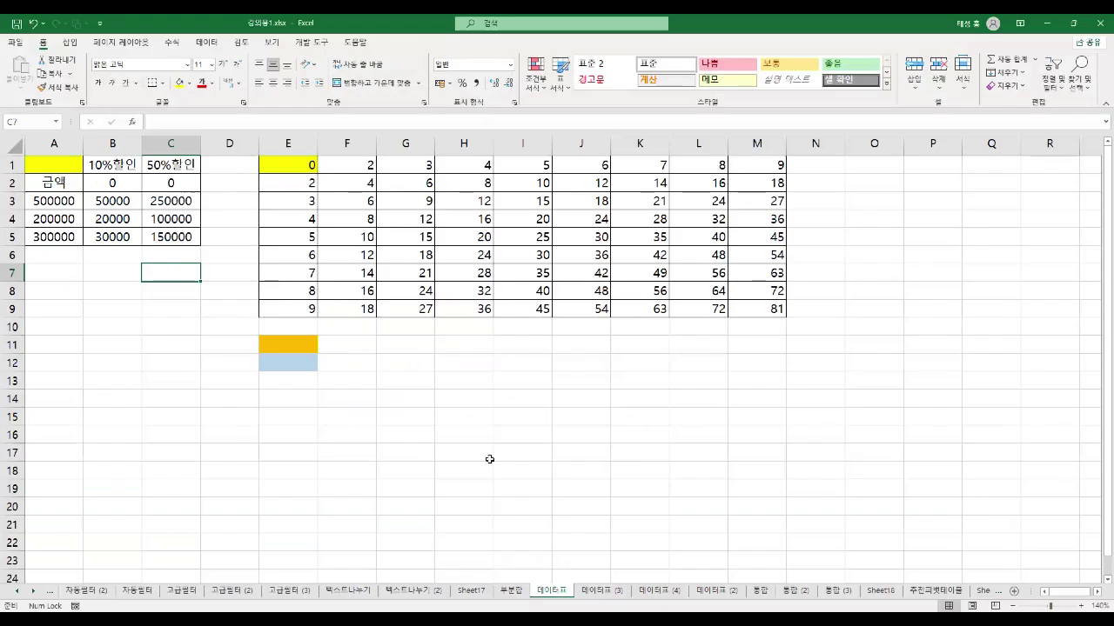
{"action": "left_click", "coordinate": [60, 166]}
{"action": "left_click", "coordinate": [54, 181]}
{"action": "left_click", "coordinate": [58, 201]}
{"action": "left_click", "coordinate": [61, 218]}
{"action": "left_click", "coordinate": [62, 234]}
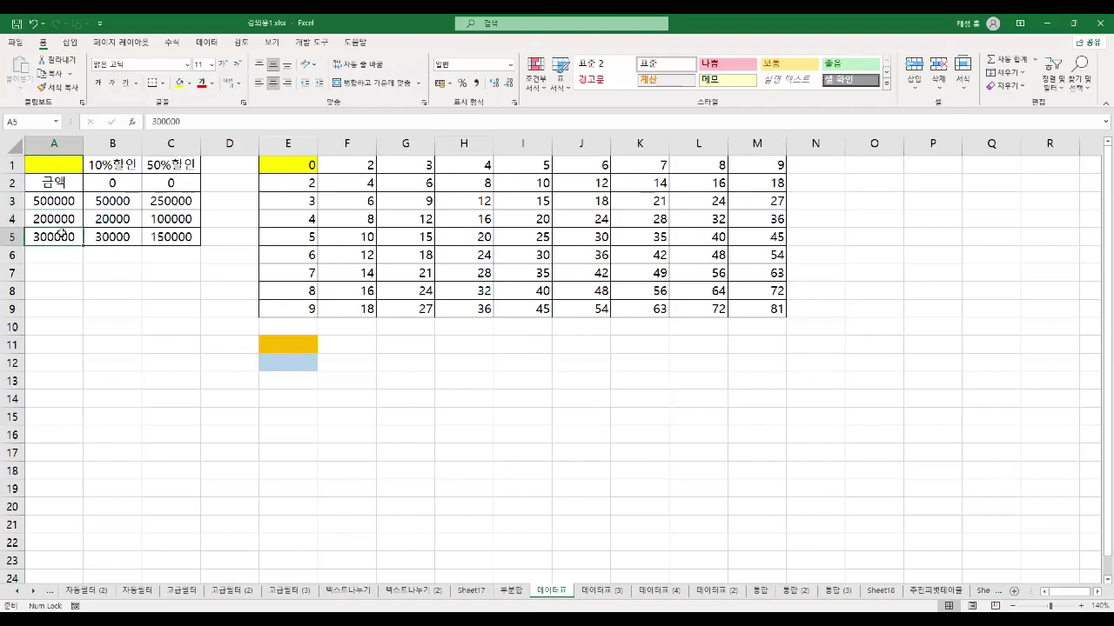
Step: Inspect the 10%할인 heading and the data table result cells in B3:B4 and C3:C5
{"action": "left_click", "coordinate": [124, 165]}
{"action": "left_click", "coordinate": [132, 206]}
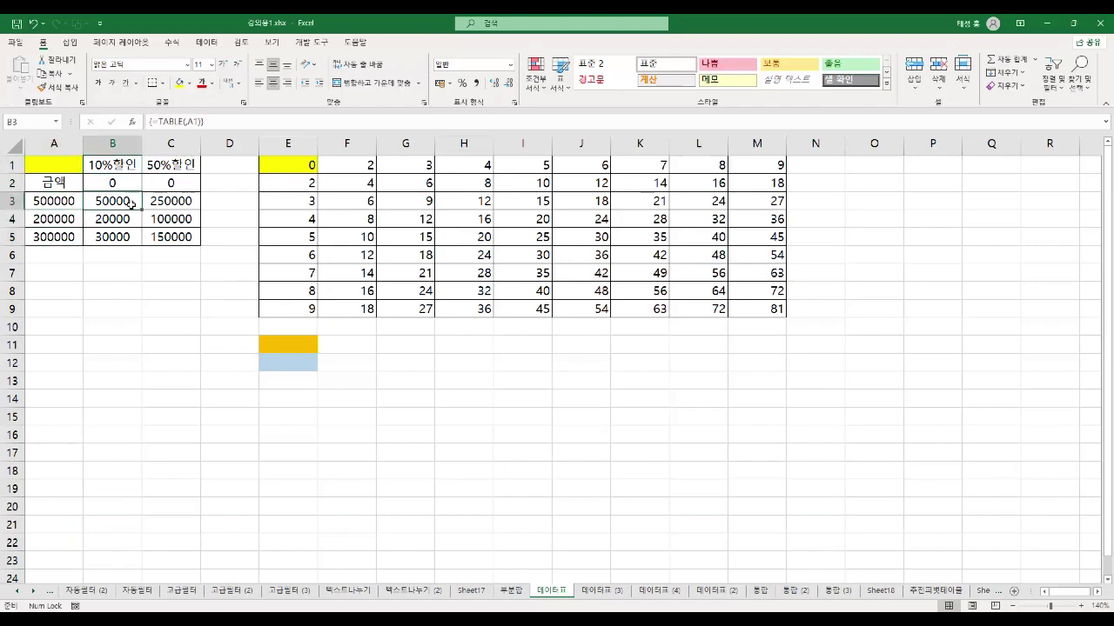
{"action": "left_click", "coordinate": [129, 220]}
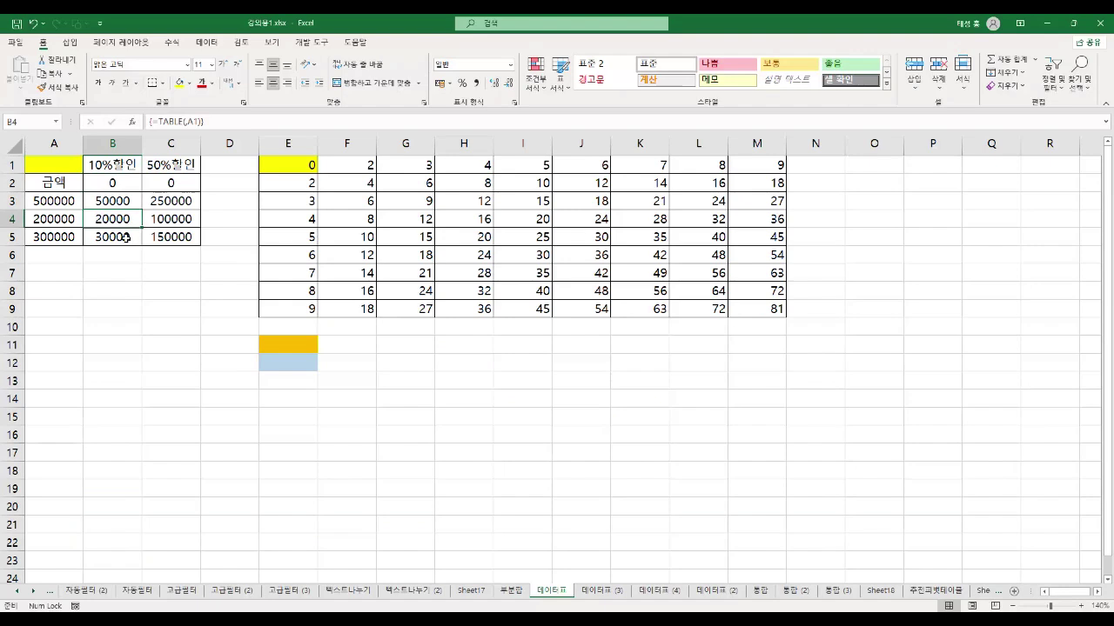
{"action": "left_click", "coordinate": [192, 205]}
{"action": "left_click", "coordinate": [183, 219]}
{"action": "left_click", "coordinate": [179, 240]}
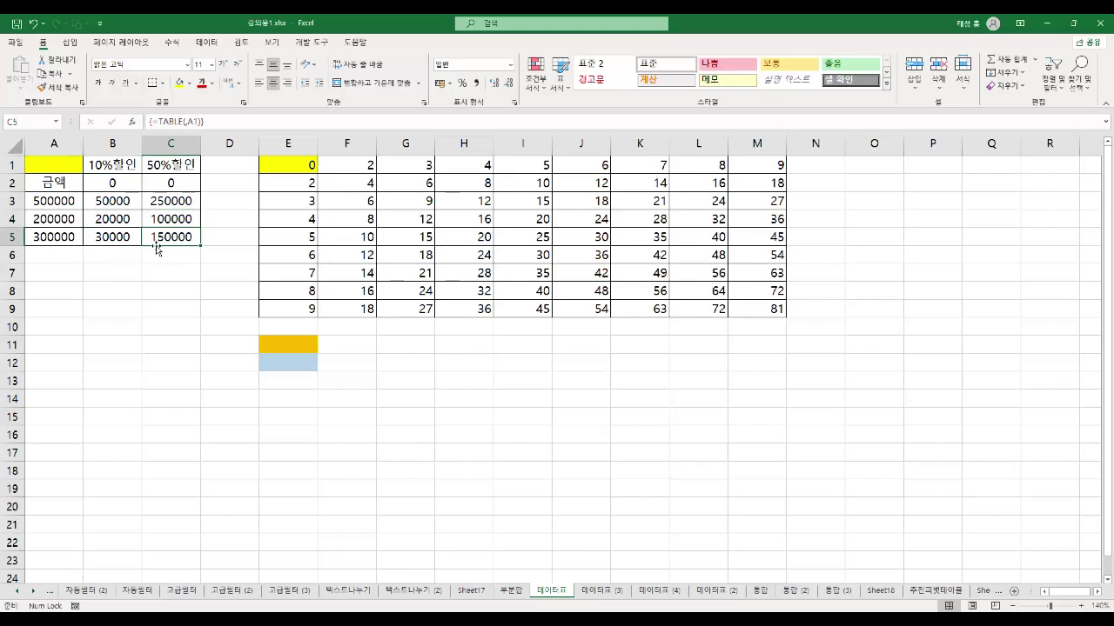
Step: Try to delete only cell B3 of the data table, box the warning in red, clear the box and dismiss the warning
{"action": "left_click", "coordinate": [124, 201]}
{"action": "key", "text": "Delete"}
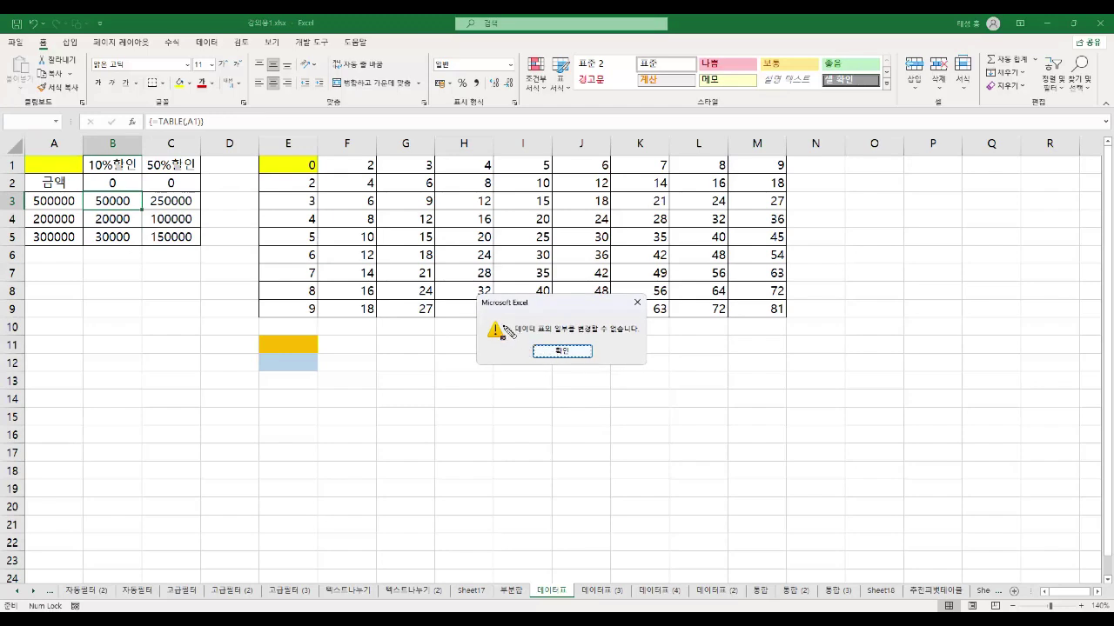
{"action": "left_click_drag", "start_coordinate": [470, 294], "coordinate": [654, 372]}
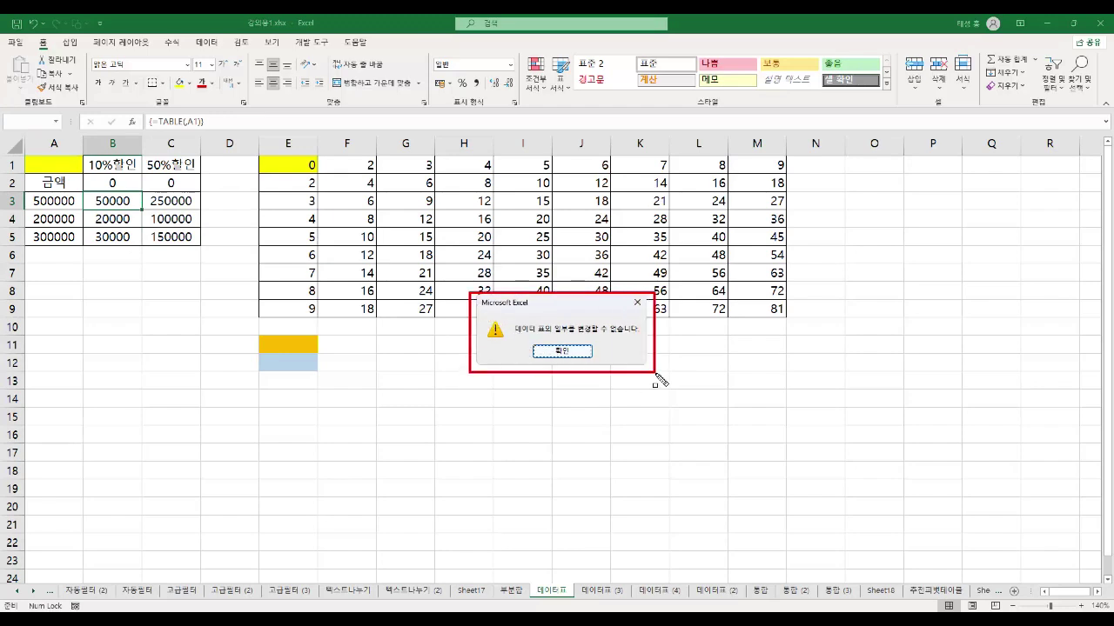
{"action": "key", "text": "Escape"}
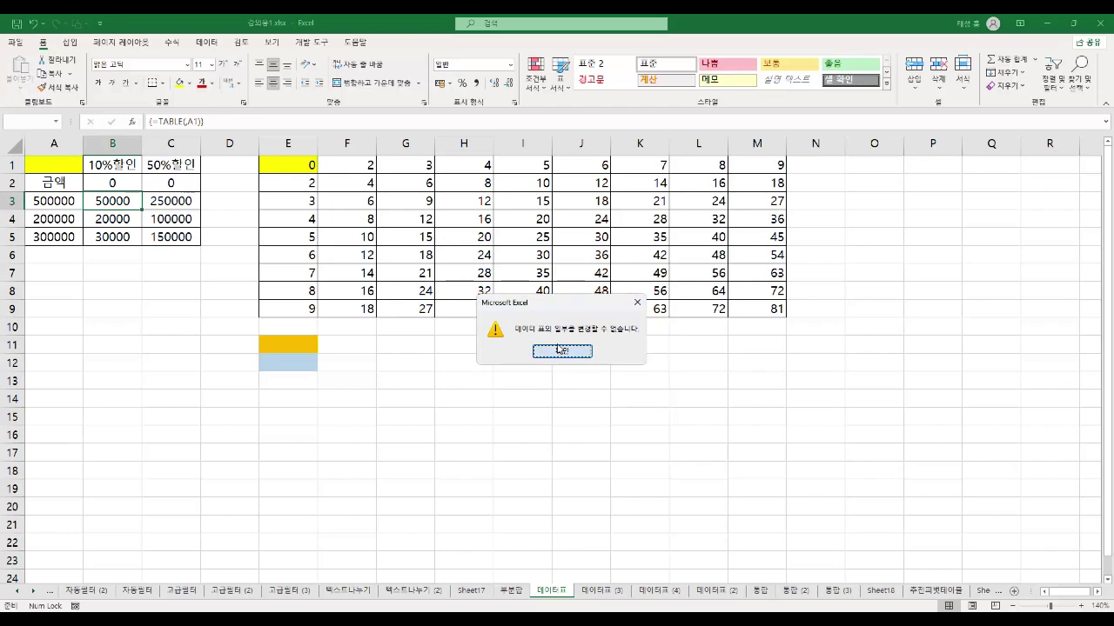
{"action": "left_click", "coordinate": [562, 351]}
Step: Clear the whole data table result range B3:C5 and check the emptied cells against the 금액 and 10%할인 headings
{"action": "left_click_drag", "start_coordinate": [122, 200], "coordinate": [174, 235]}
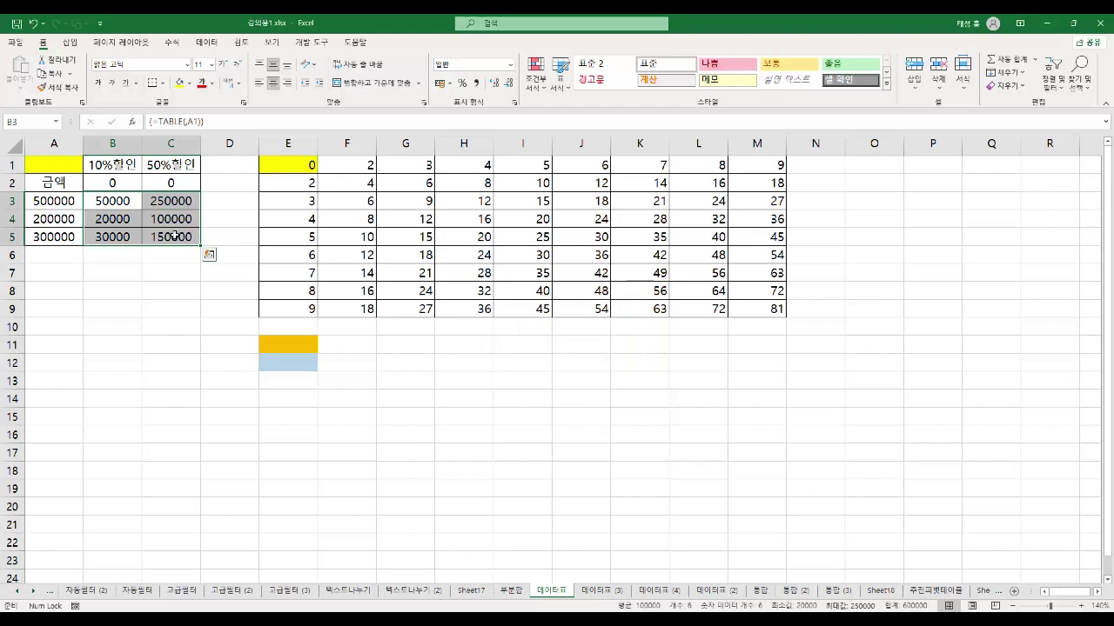
{"action": "key", "text": "Delete"}
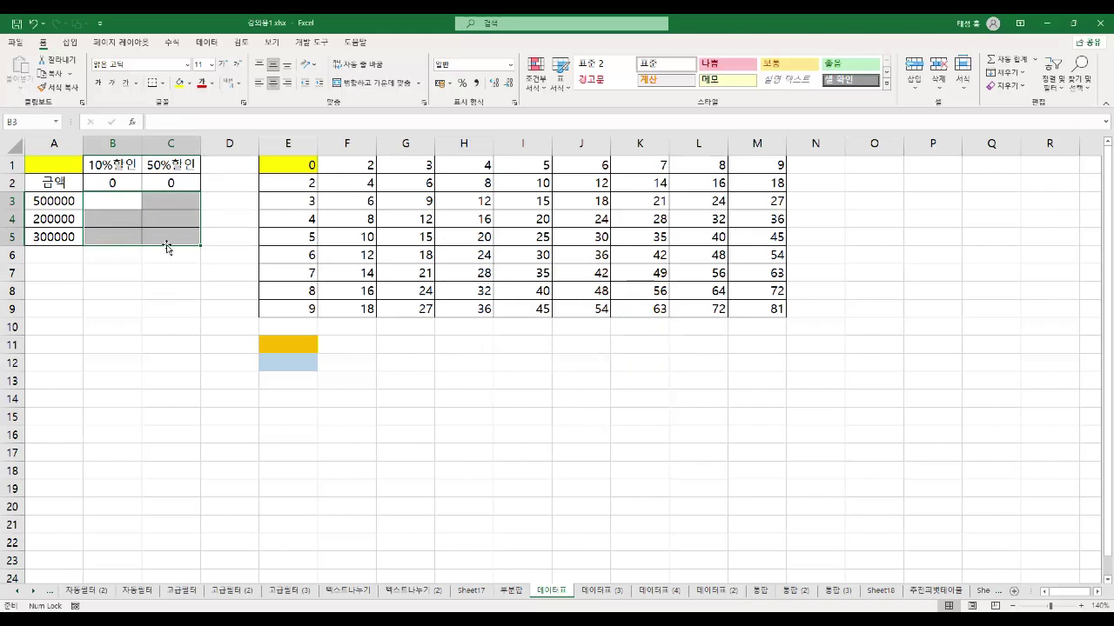
{"action": "left_click", "coordinate": [121, 199]}
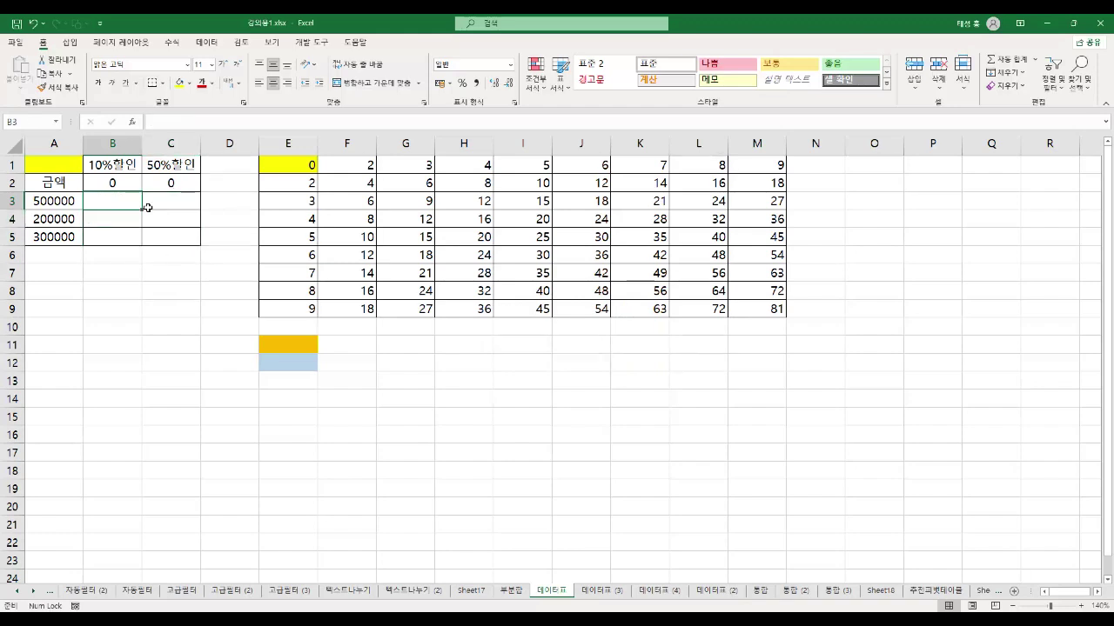
{"action": "left_click", "coordinate": [62, 208]}
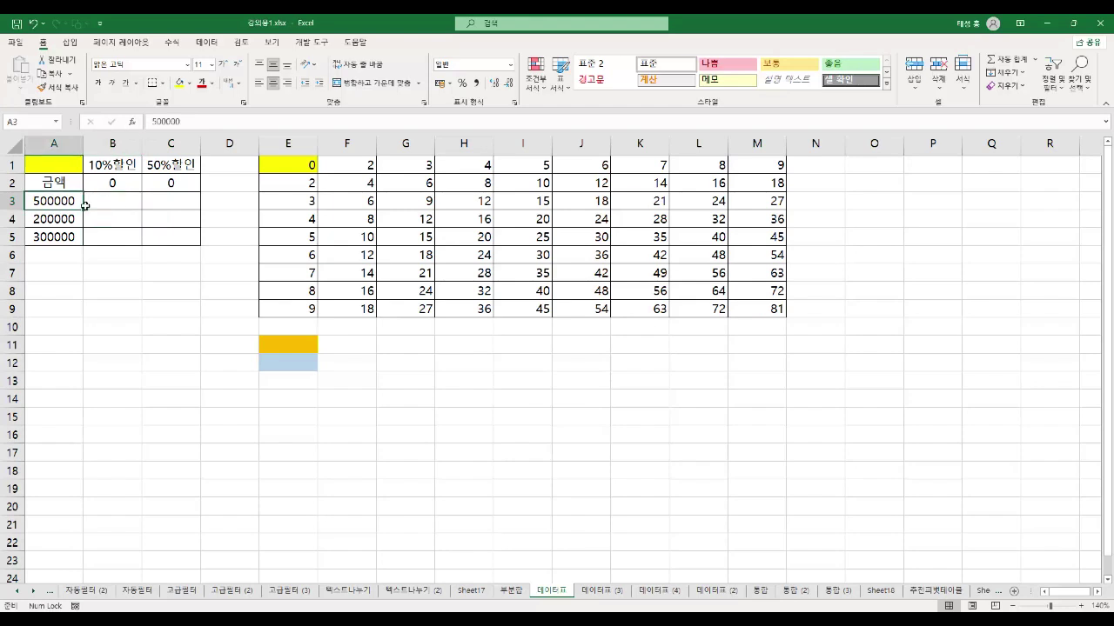
{"action": "left_click", "coordinate": [119, 168]}
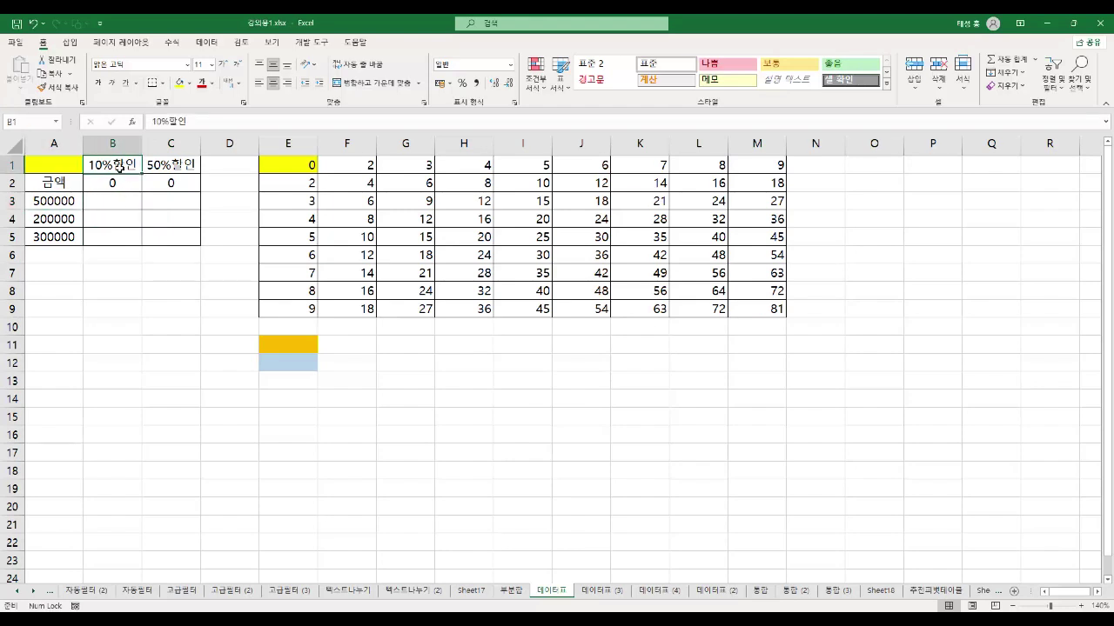
{"action": "left_click", "coordinate": [114, 201]}
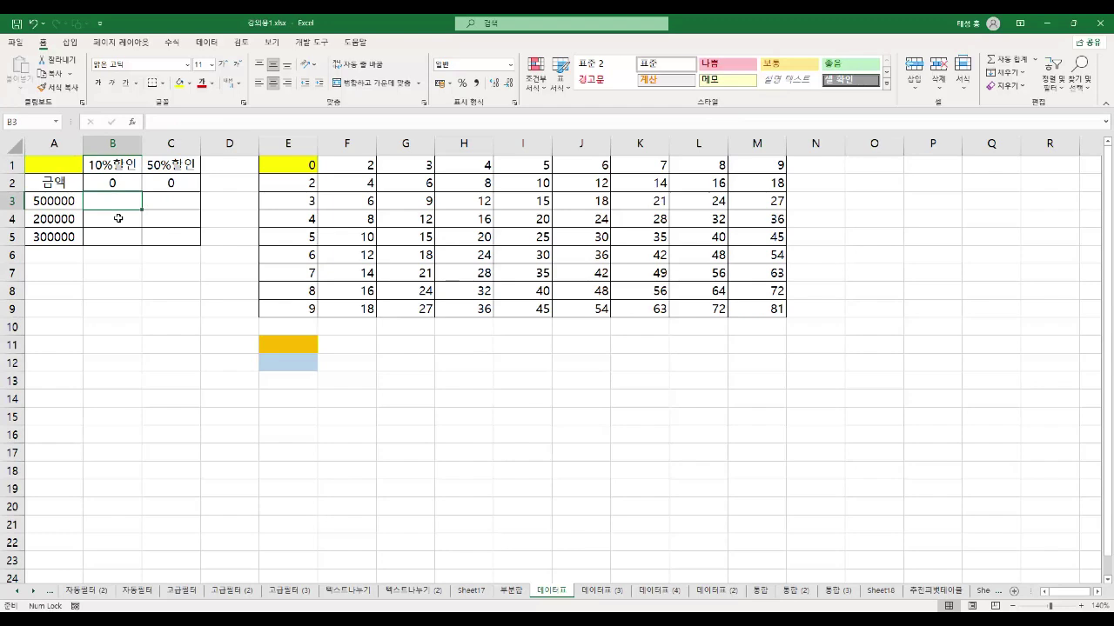
{"action": "left_click", "coordinate": [120, 219]}
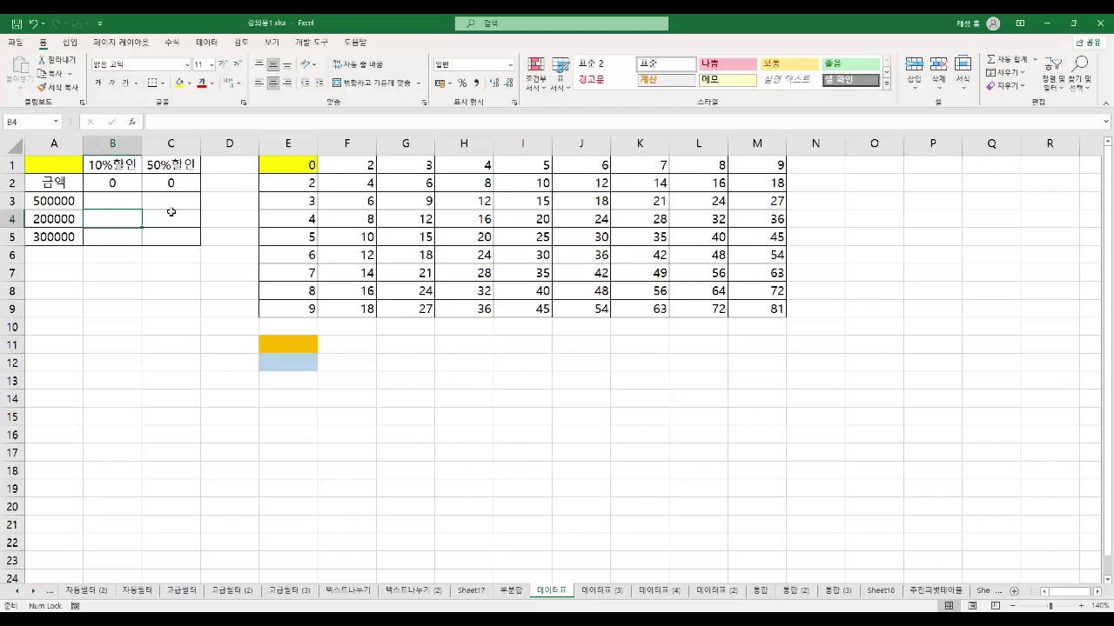
Step: Examine the discount formulas in B2 and C2, marking the B2 formula, and leave both cells unchanged
{"action": "left_click", "coordinate": [126, 183]}
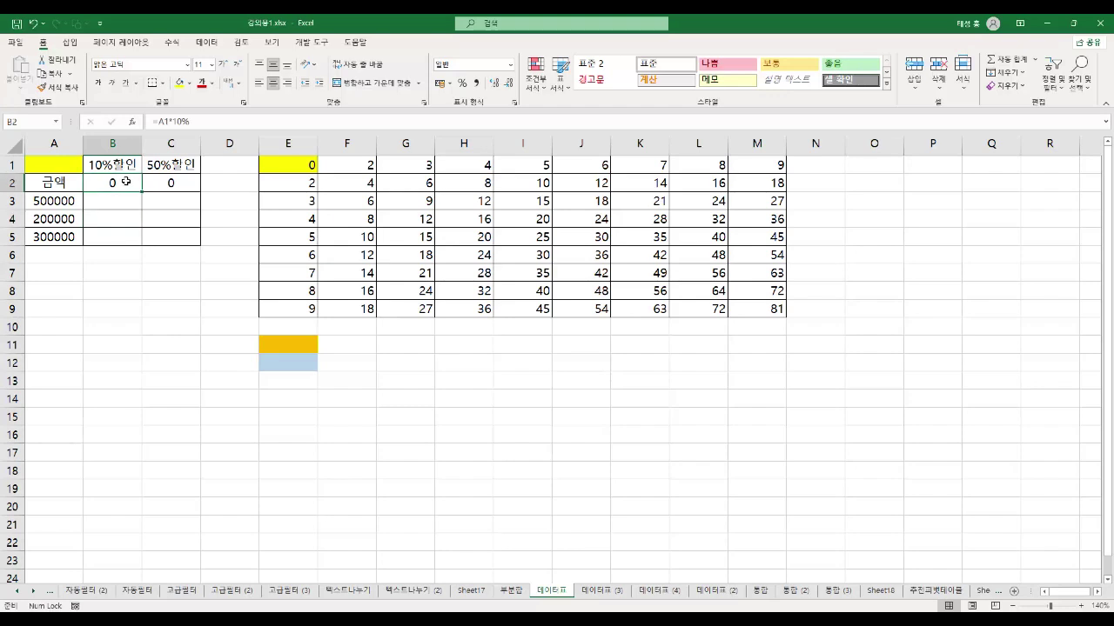
{"action": "double_click", "coordinate": [126, 182]}
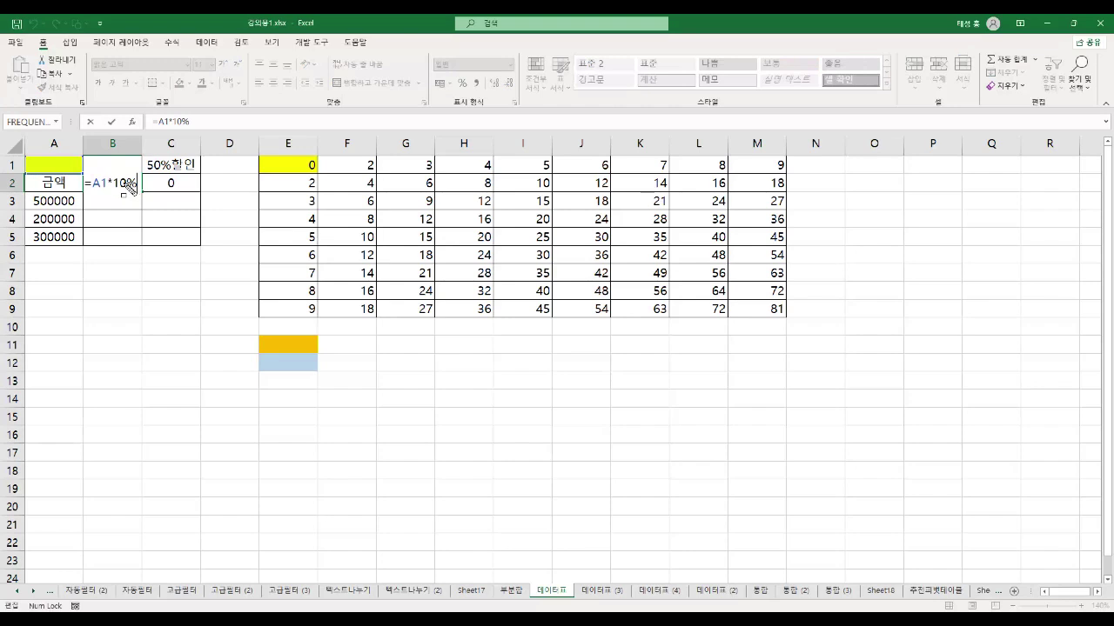
{"action": "left_click_drag", "start_coordinate": [84, 182], "coordinate": [131, 199]}
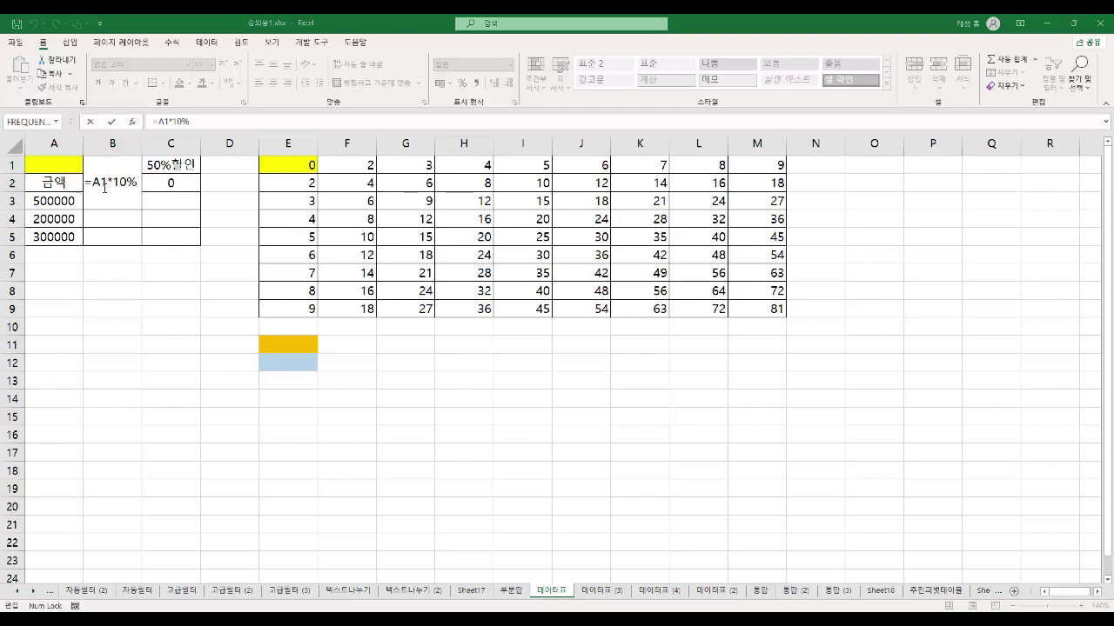
{"action": "key", "text": "Return"}
{"action": "left_click", "coordinate": [126, 184]}
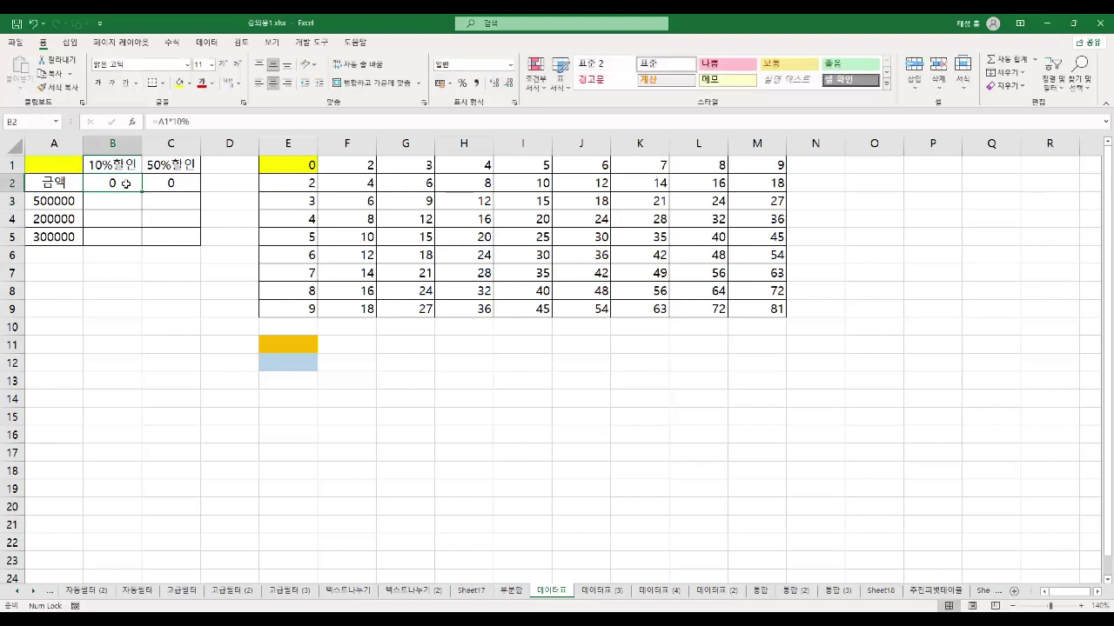
{"action": "left_click", "coordinate": [160, 182]}
{"action": "key", "text": "F2"}
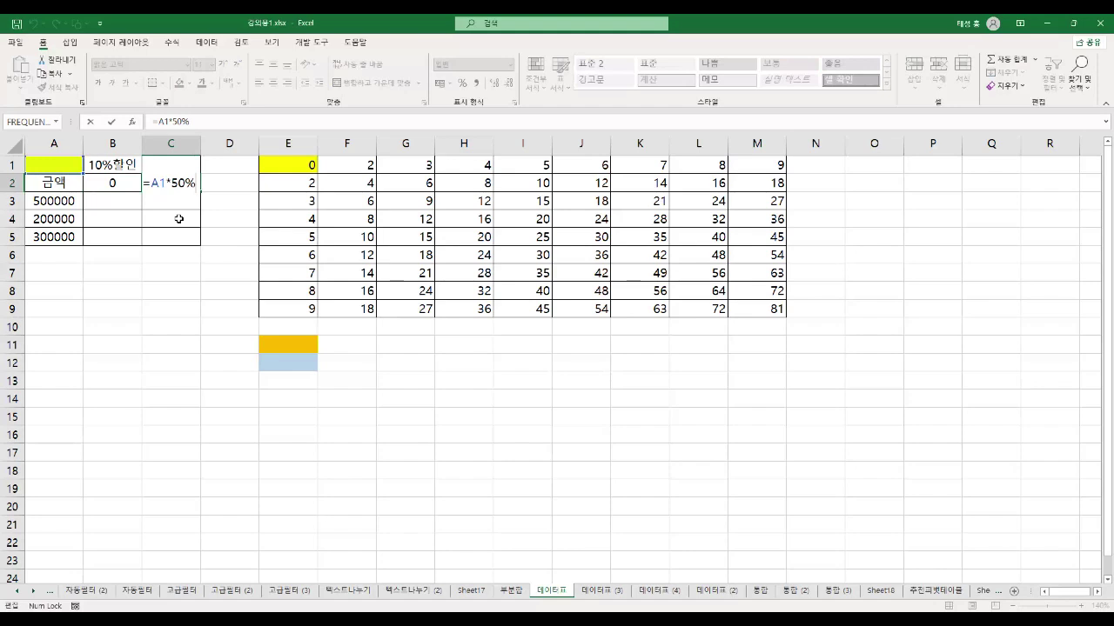
{"action": "key", "text": "Return"}
Step: Draw arrows from the amounts in A3, A4 and A5 to A1, mark B3 and C3, and clear the marks
{"action": "left_click", "coordinate": [61, 167]}
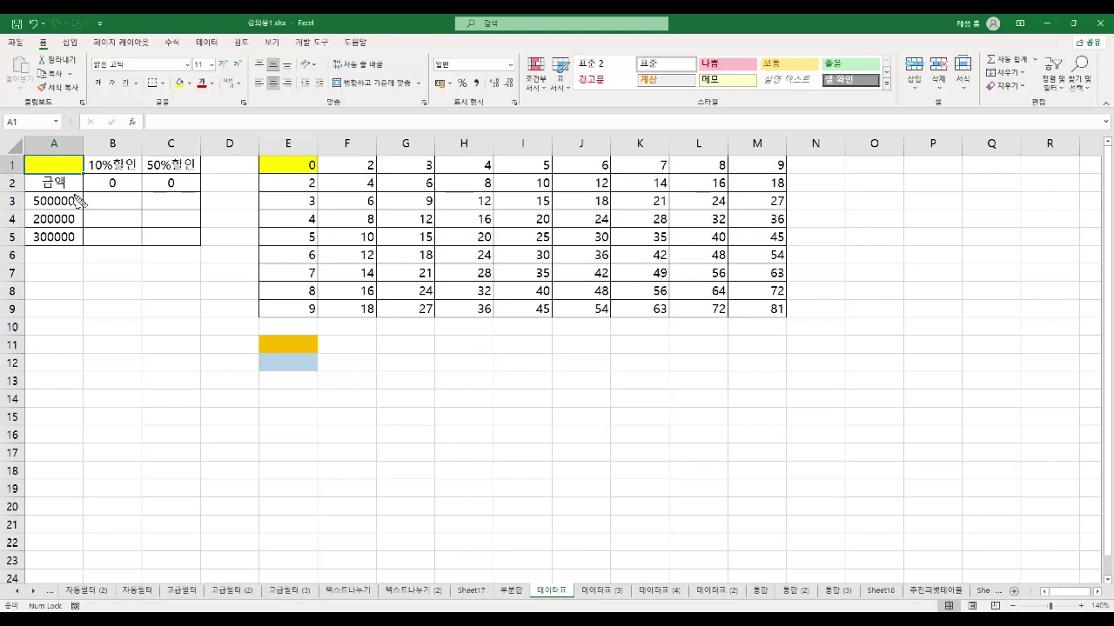
{"action": "left_click_drag", "start_coordinate": [77, 205], "coordinate": [74, 165]}
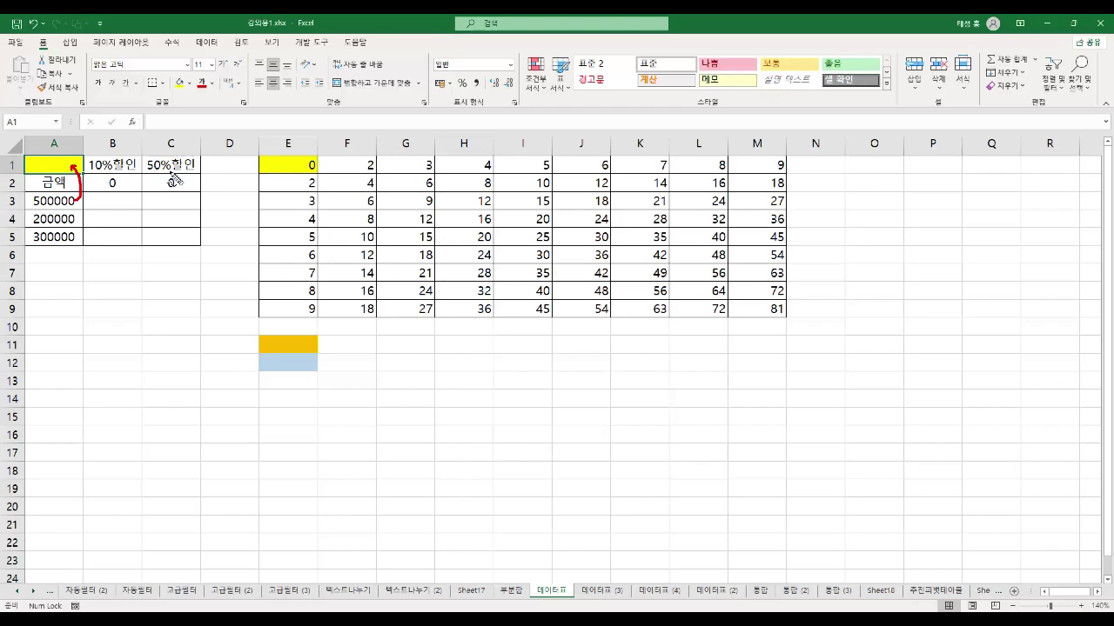
{"action": "left_click_drag", "start_coordinate": [112, 200], "coordinate": [168, 199]}
{"action": "mouse_move", "coordinate": [37, 212]}
{"action": "left_mouse_down"}
{"action": "mouse_move", "coordinate": [29, 178]}
{"action": "mouse_move", "coordinate": [39, 166]}
{"action": "mouse_move", "coordinate": [48, 174]}
{"action": "left_mouse_up"}
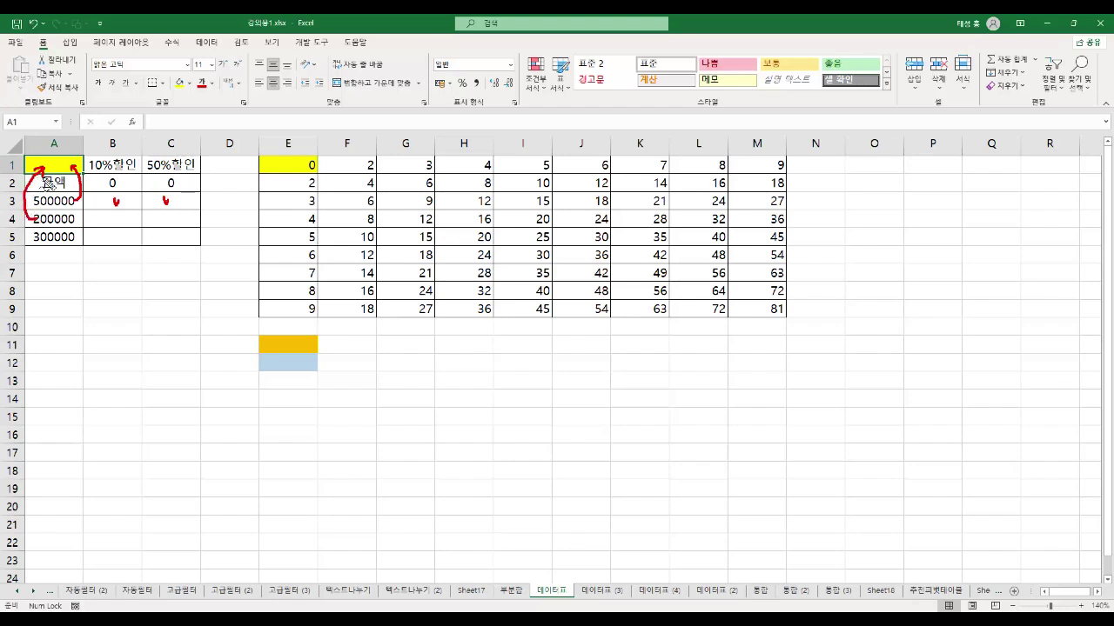
{"action": "left_click_drag", "start_coordinate": [81, 241], "coordinate": [84, 167]}
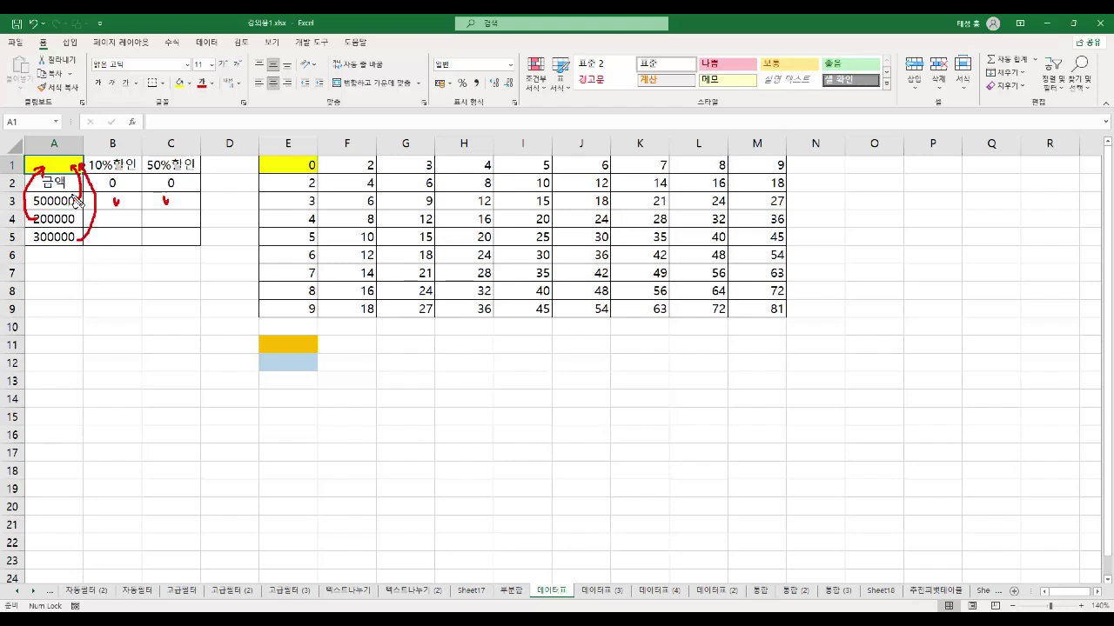
{"action": "key", "text": "Escape"}
Step: Open the 데이터 표 what-if dialog for range A2:C5 and move it below the multiplication table
{"action": "left_click_drag", "start_coordinate": [69, 187], "coordinate": [174, 233]}
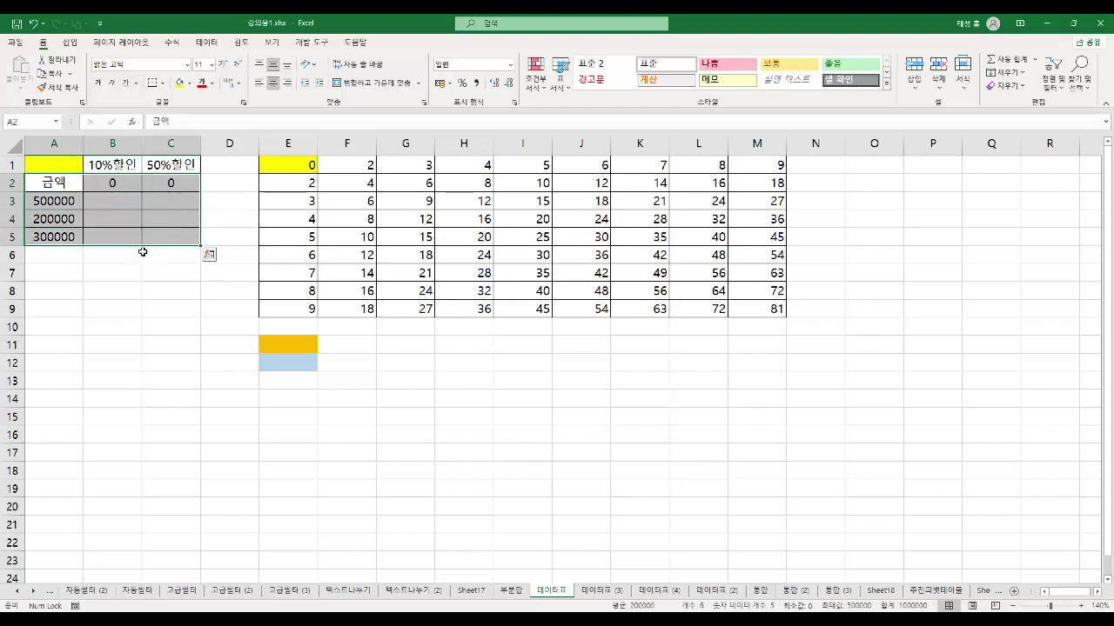
{"action": "left_click", "coordinate": [209, 43]}
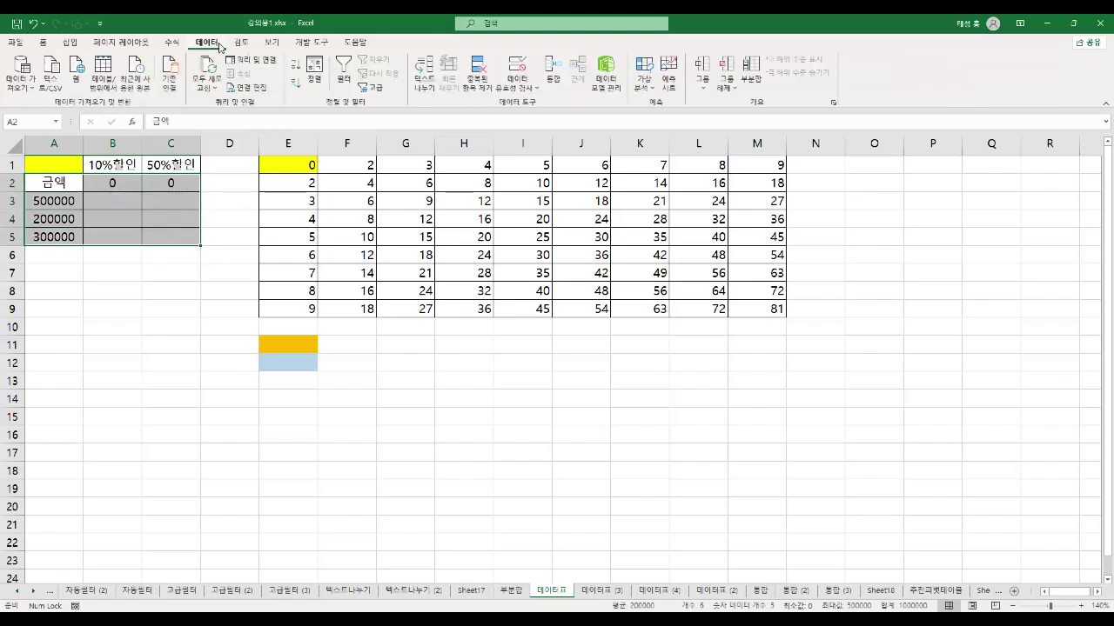
{"action": "left_click", "coordinate": [648, 92]}
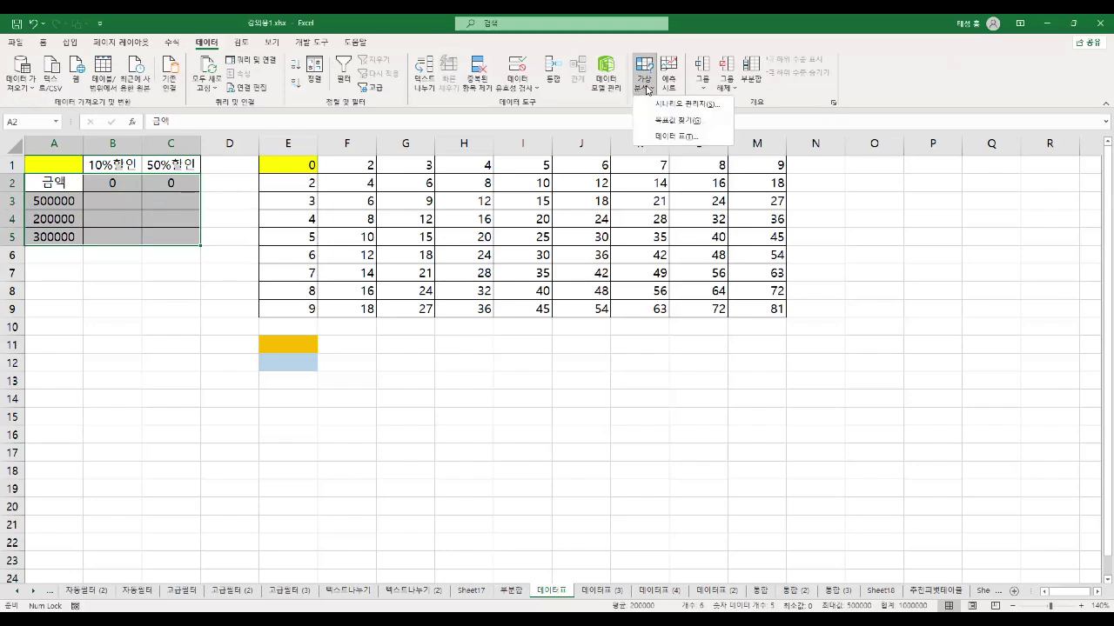
{"action": "left_click", "coordinate": [682, 137]}
{"action": "left_click_drag", "start_coordinate": [434, 288], "coordinate": [394, 348]}
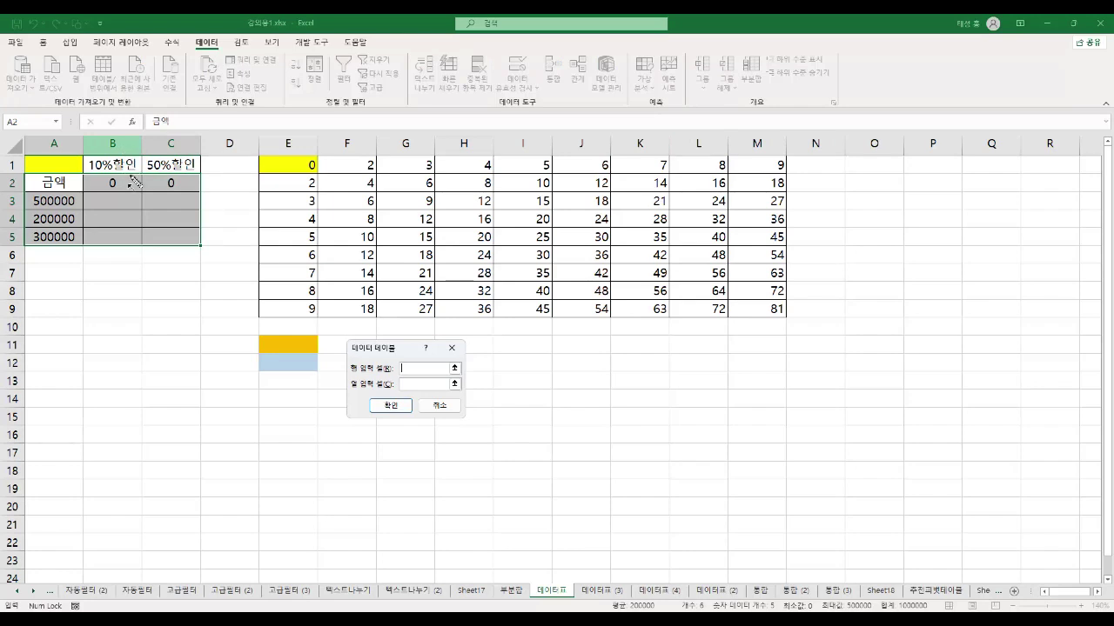
Step: Draw blue downward arrows through columns B and C to illustrate the column direction, and clear them
{"action": "left_click_drag", "start_coordinate": [112, 139], "coordinate": [128, 335]}
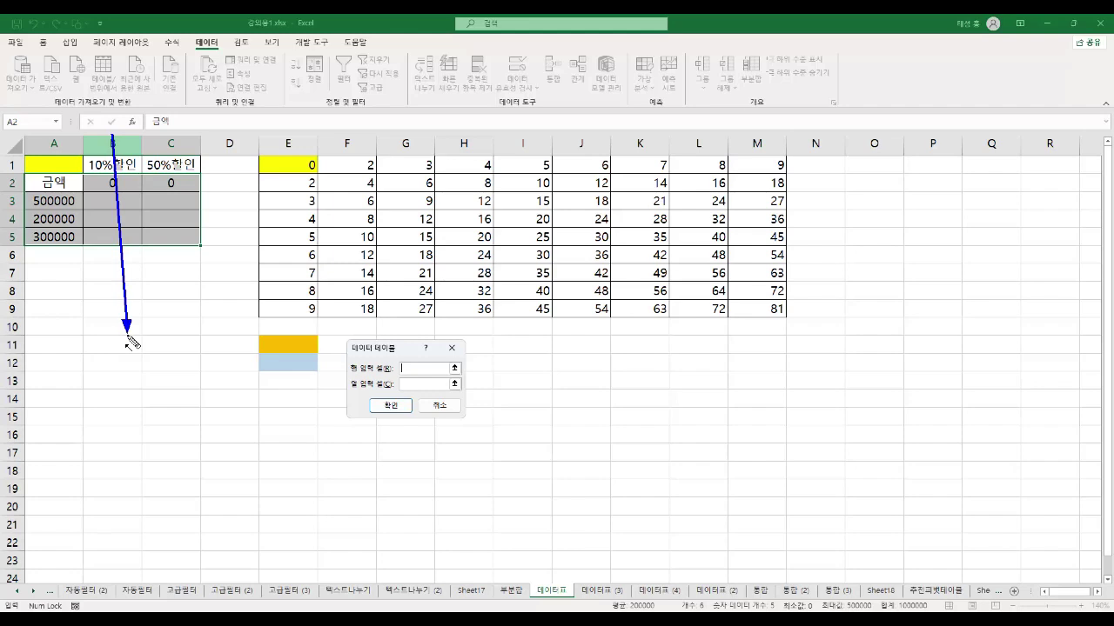
{"action": "mouse_move", "coordinate": [178, 139]}
{"action": "left_mouse_down"}
{"action": "mouse_move", "coordinate": [179, 309]}
{"action": "mouse_move", "coordinate": [178, 297]}
{"action": "left_mouse_up"}
{"action": "key", "text": "Escape"}
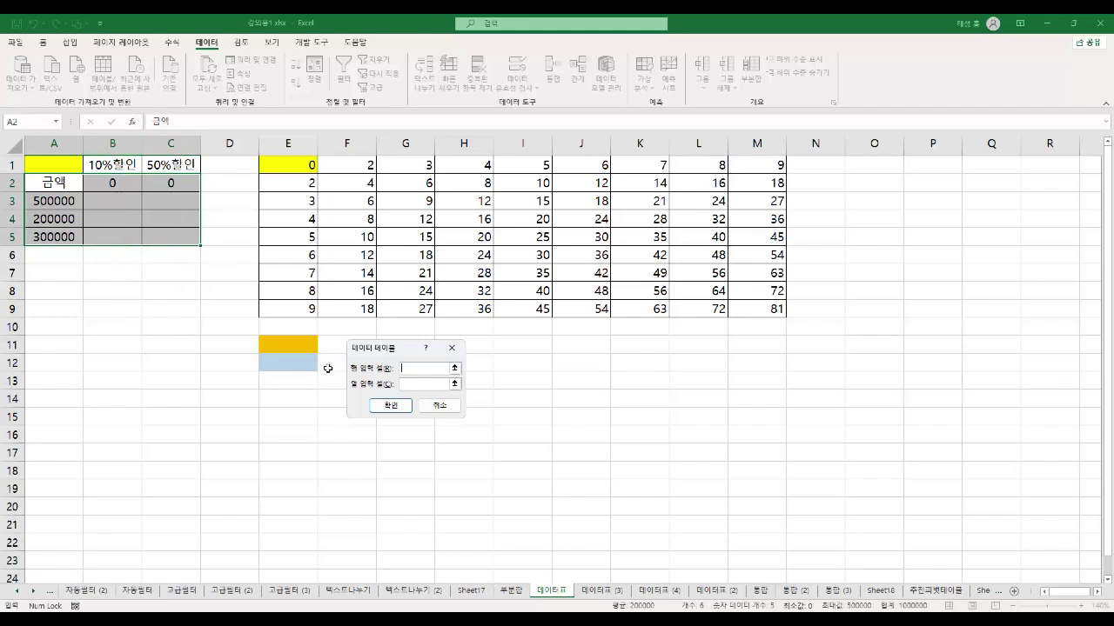
Step: Set the column input cell to $A$1, leave the row input cell empty, and create the data table
{"action": "left_click", "coordinate": [454, 384]}
{"action": "left_click", "coordinate": [49, 166]}
{"action": "left_click", "coordinate": [458, 363]}
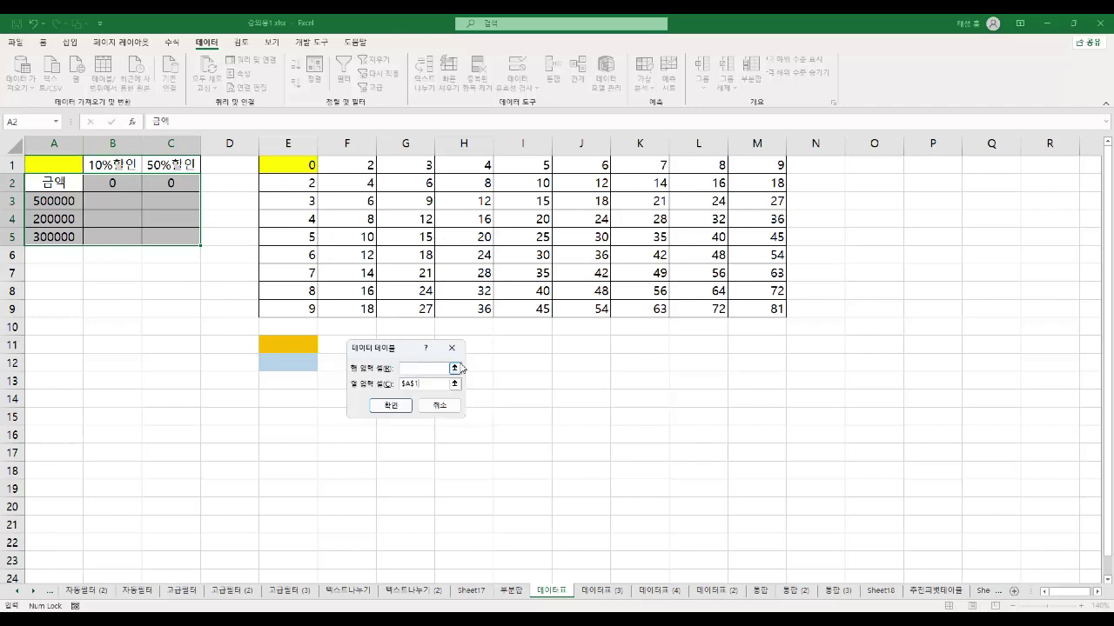
{"action": "left_click", "coordinate": [401, 406]}
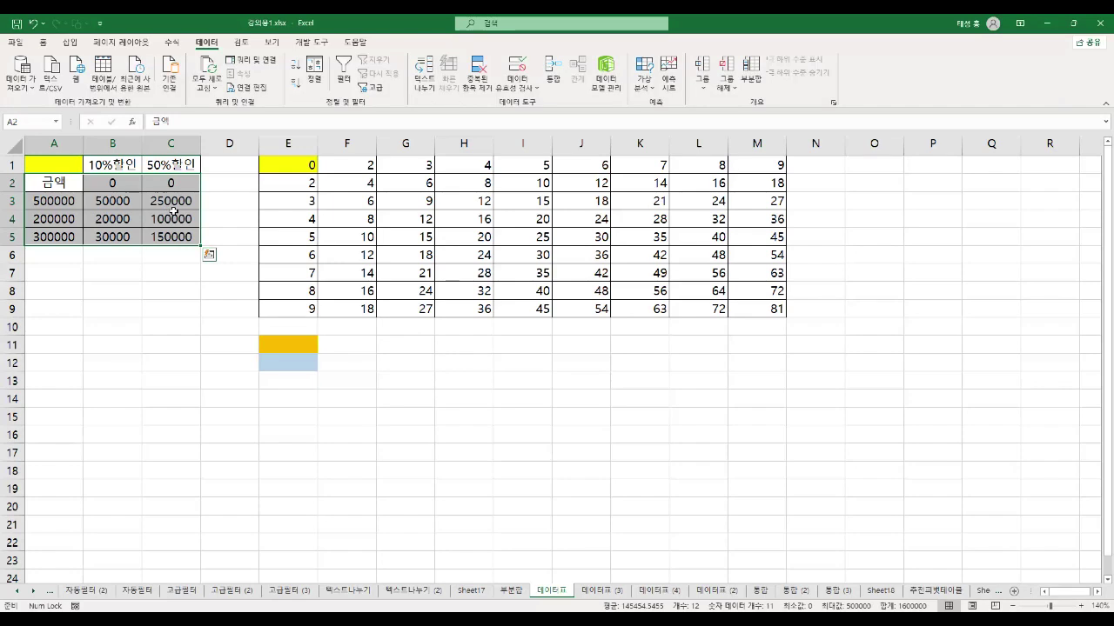
{"action": "left_click", "coordinate": [381, 346]}
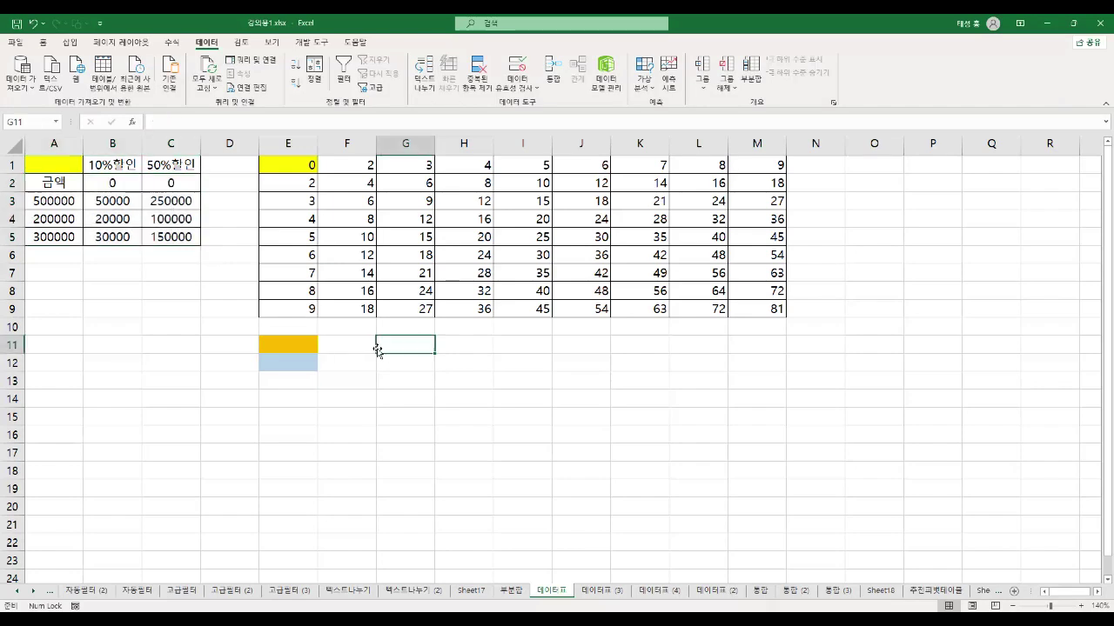
Step: Clear the results in F2:M9 of the multiplication table and check the formula in E1
{"action": "left_click", "coordinate": [294, 173]}
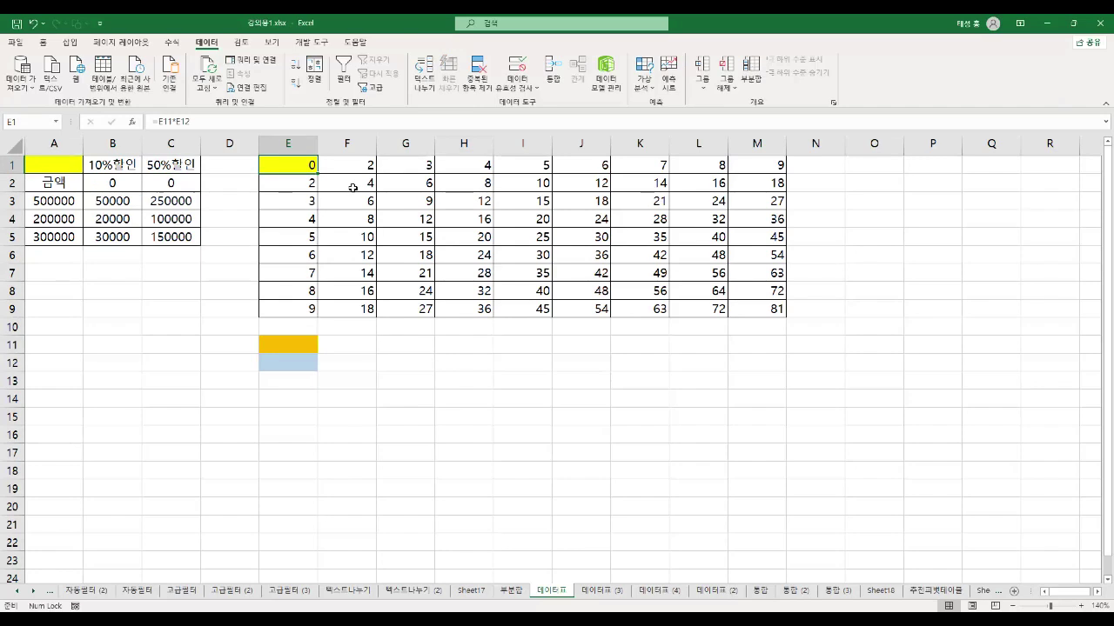
{"action": "left_click", "coordinate": [356, 186]}
{"action": "left_click", "coordinate": [367, 167]}
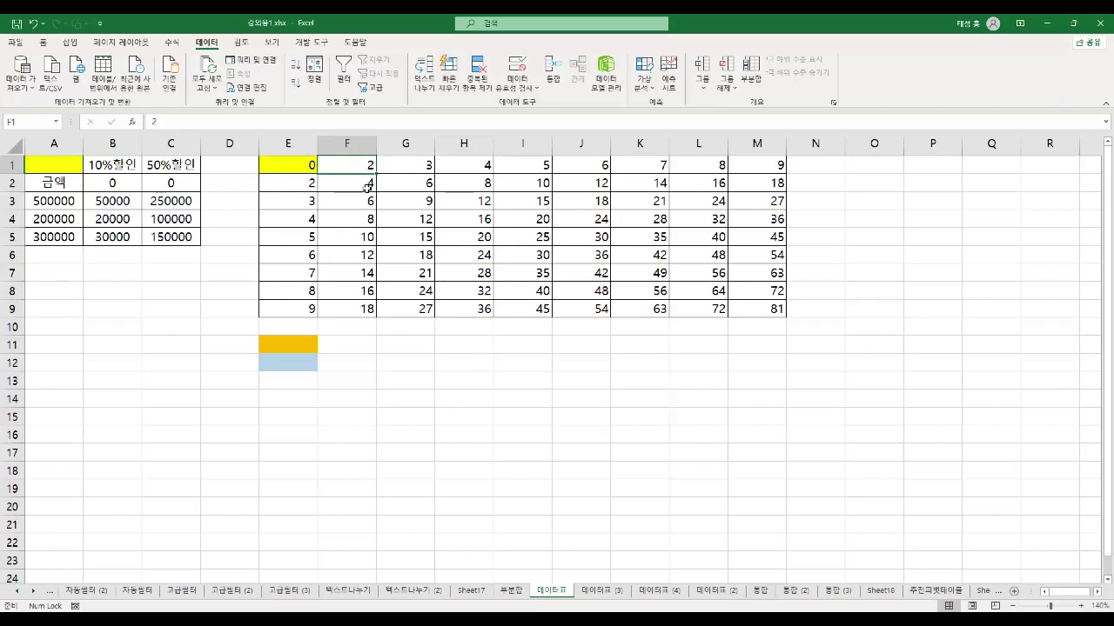
{"action": "left_click_drag", "start_coordinate": [366, 186], "coordinate": [734, 308]}
{"action": "key", "text": "Delete"}
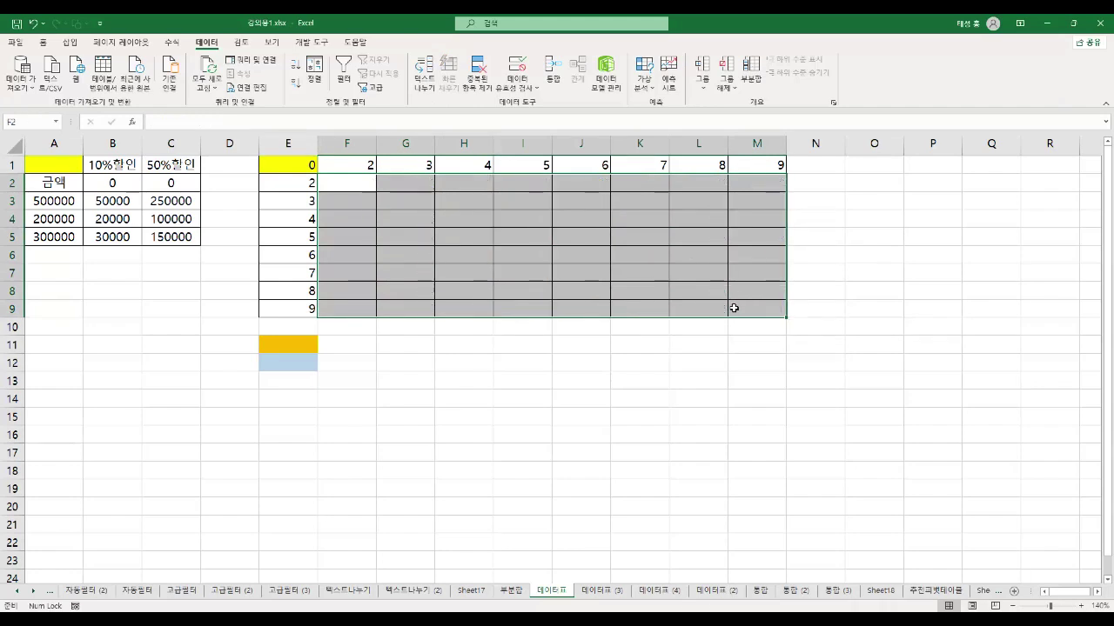
{"action": "left_click", "coordinate": [369, 184]}
{"action": "left_click", "coordinate": [295, 166]}
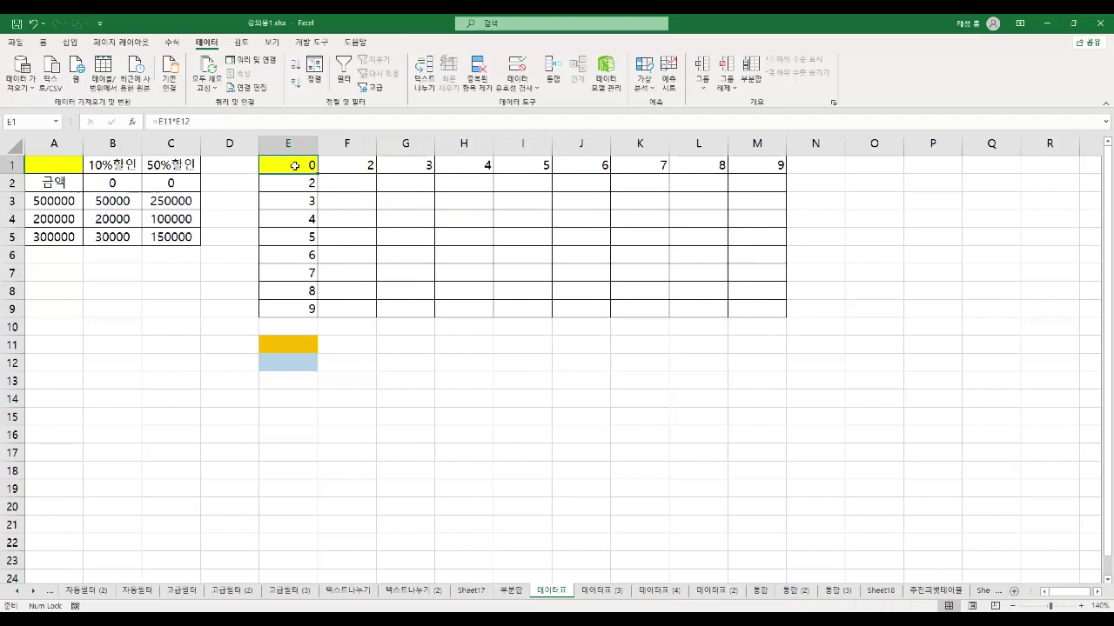
Step: Check the formula in E1 and open the data table what-if dialog for range E1:M9
{"action": "double_click", "coordinate": [288, 171]}
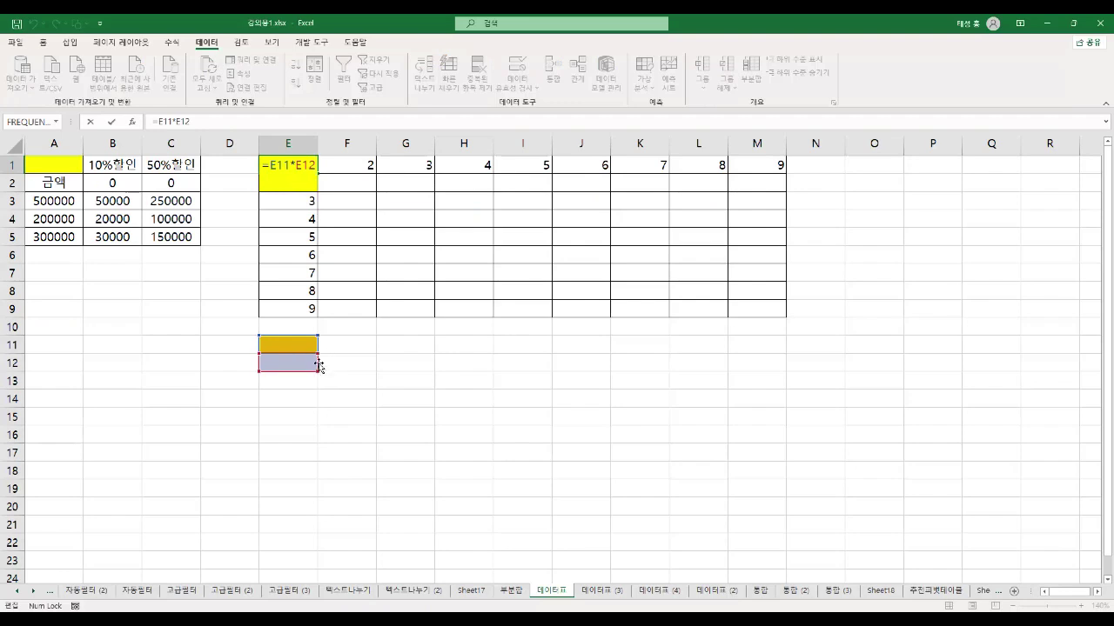
{"action": "key", "text": "Return"}
{"action": "left_click", "coordinate": [305, 165]}
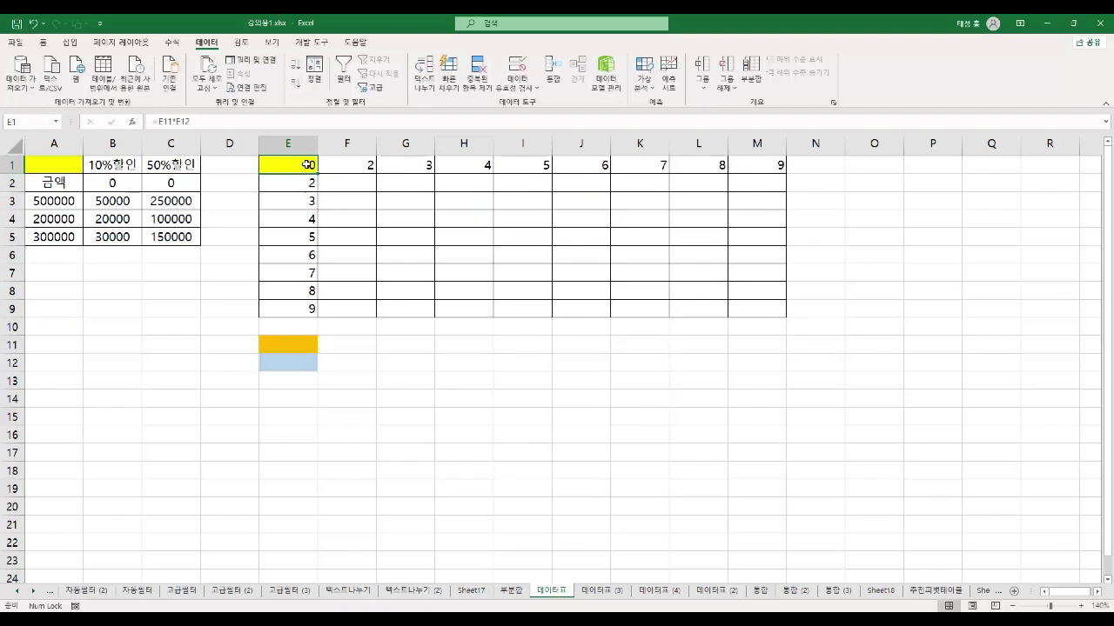
{"action": "mouse_move", "coordinate": [305, 166]}
{"action": "left_mouse_down"}
{"action": "mouse_move", "coordinate": [699, 199]}
{"action": "mouse_move", "coordinate": [753, 308]}
{"action": "left_mouse_up"}
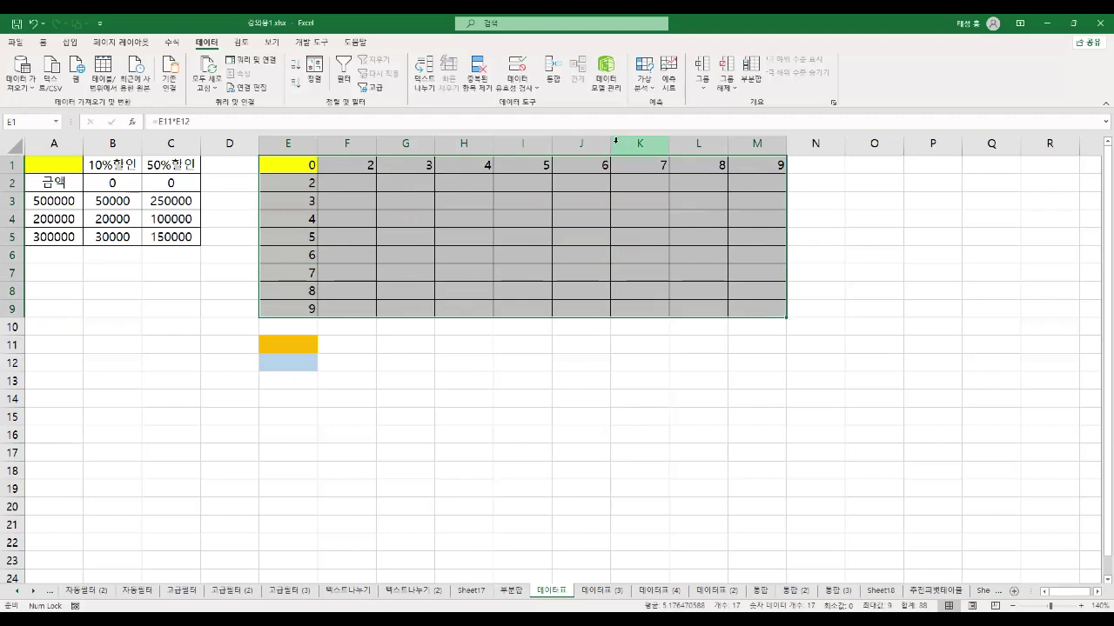
{"action": "left_click", "coordinate": [644, 79]}
{"action": "left_click", "coordinate": [687, 137]}
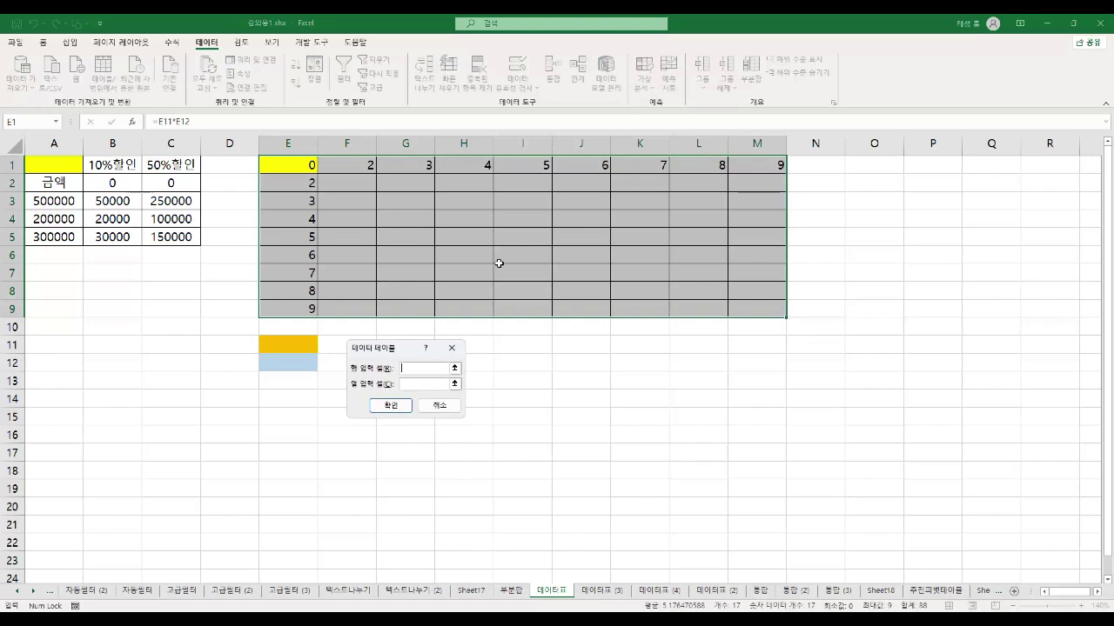
Step: Set the row input cell to $E$11 and the column input cell to $E$12, and create the two-variable data table
{"action": "left_click", "coordinate": [404, 389]}
{"action": "left_click", "coordinate": [411, 368]}
{"action": "left_click", "coordinate": [453, 368]}
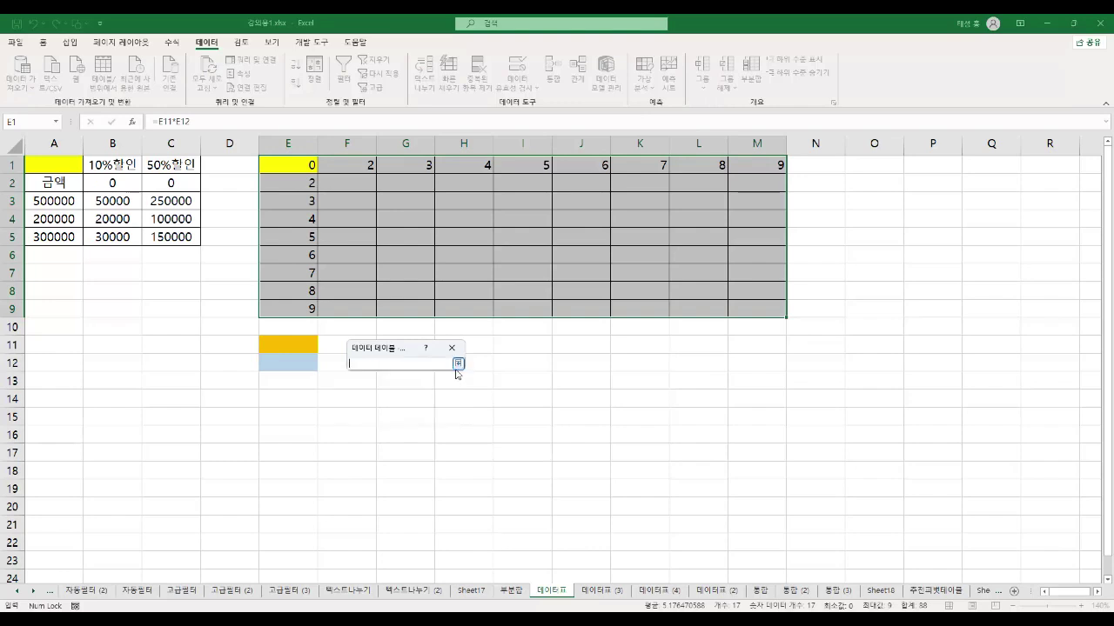
{"action": "left_click", "coordinate": [299, 346]}
{"action": "left_click", "coordinate": [458, 366]}
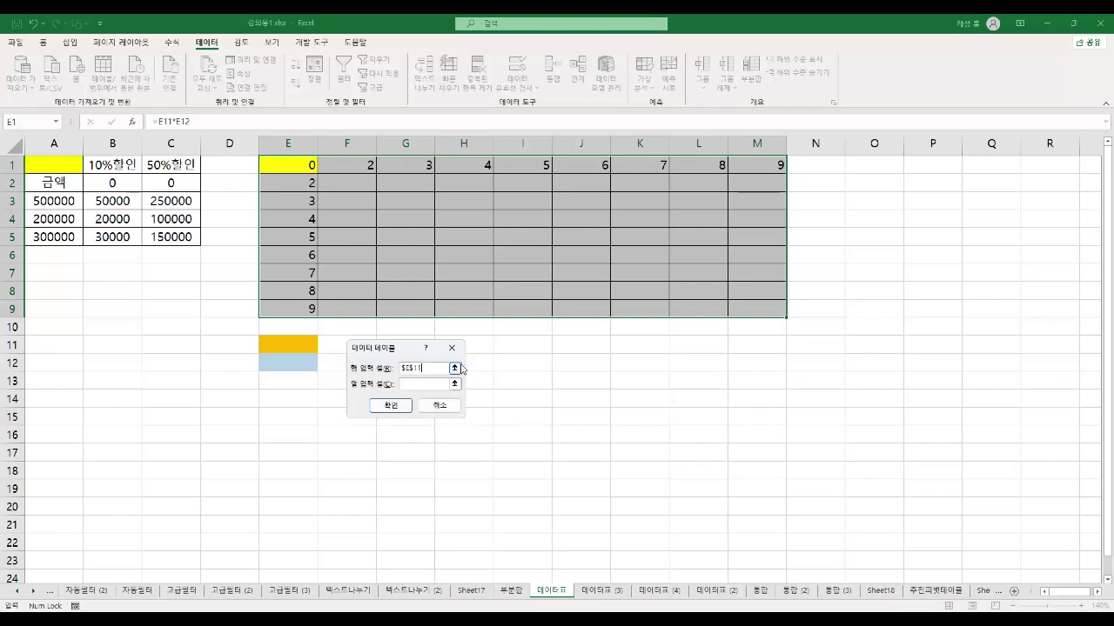
{"action": "left_click", "coordinate": [454, 385]}
{"action": "left_click", "coordinate": [290, 365]}
{"action": "left_click", "coordinate": [458, 364]}
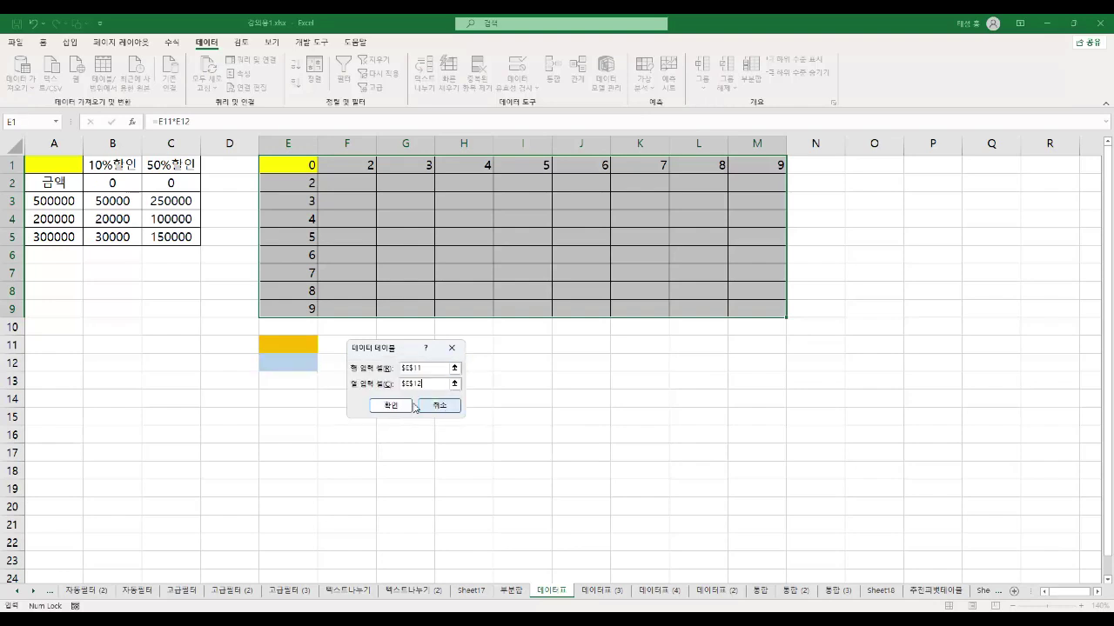
{"action": "left_click", "coordinate": [391, 406]}
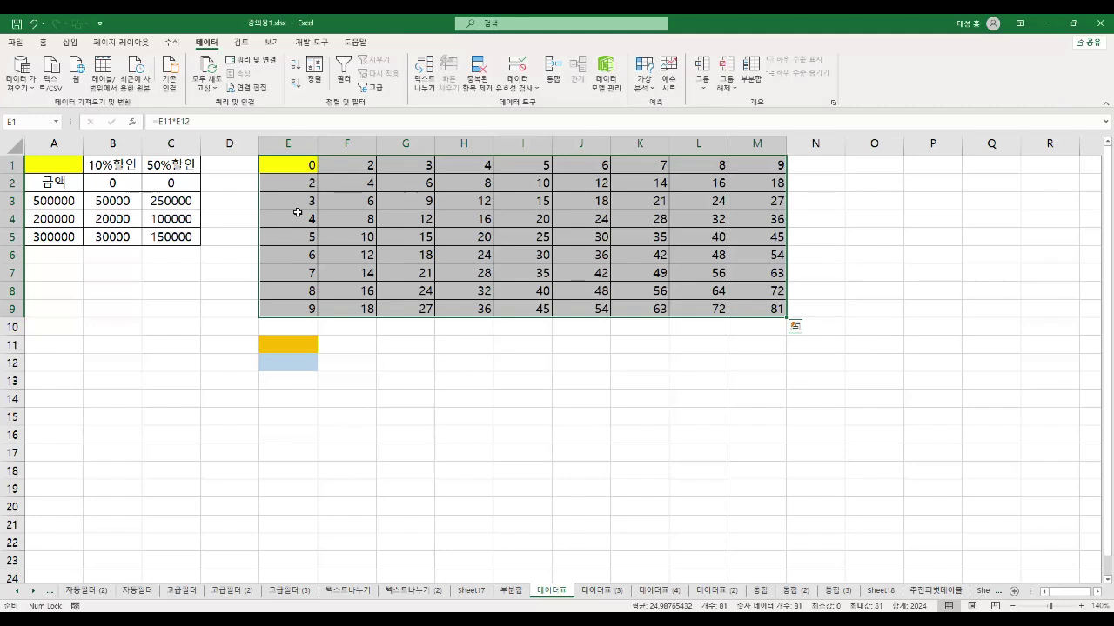
Step: Inspect the formulas in E1, B3 and F2, highlighting the TABLE formula of B3 in yellow
{"action": "double_click", "coordinate": [310, 165]}
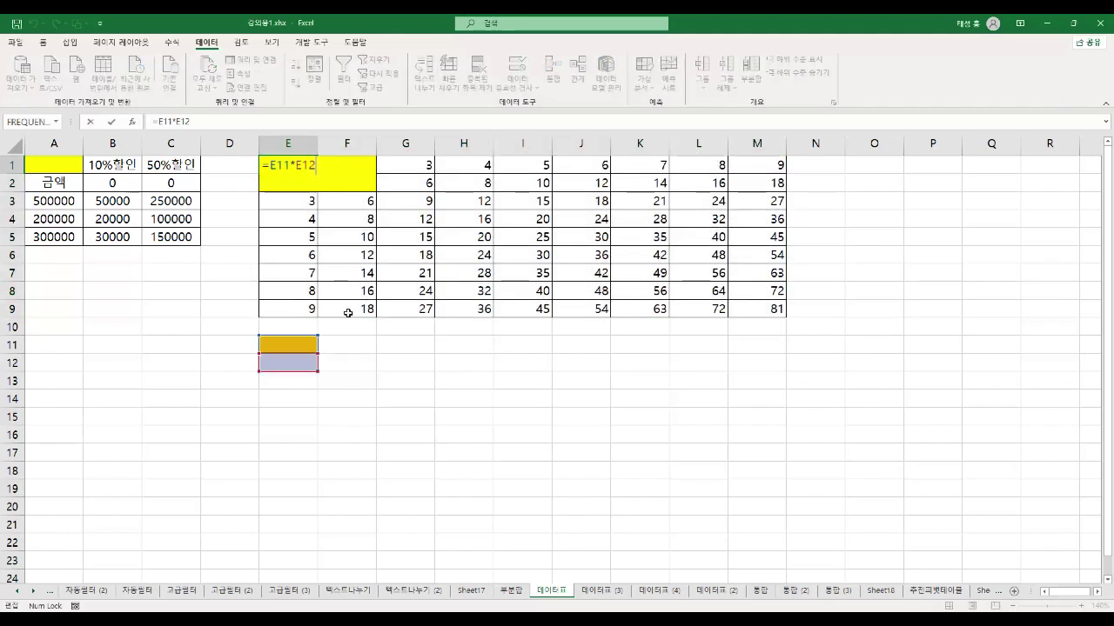
{"action": "key", "text": "Escape"}
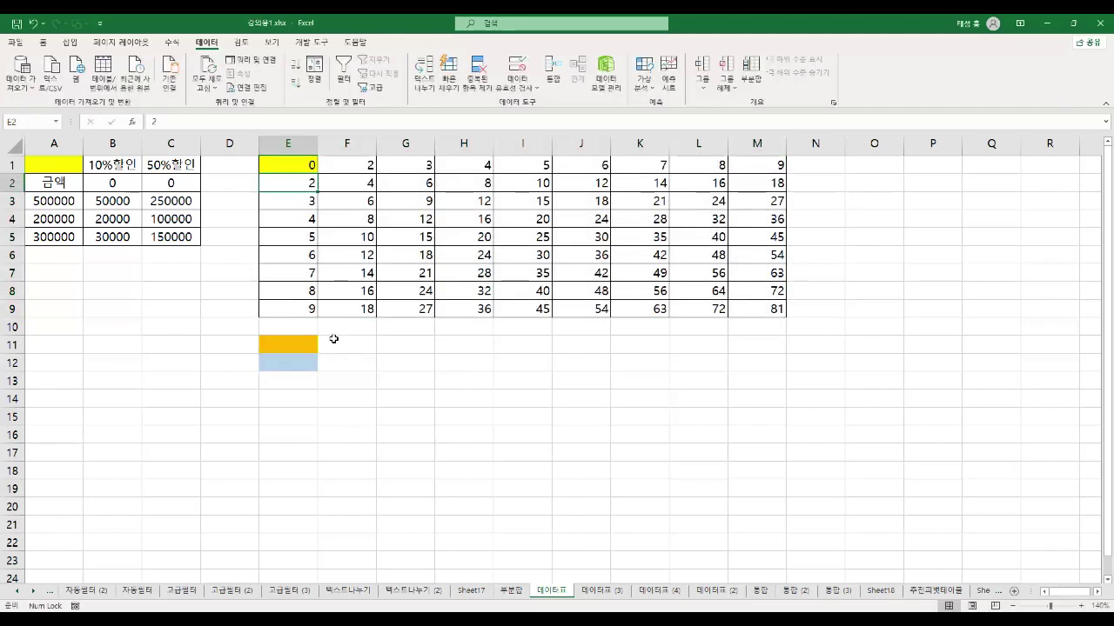
{"action": "left_click", "coordinate": [74, 170]}
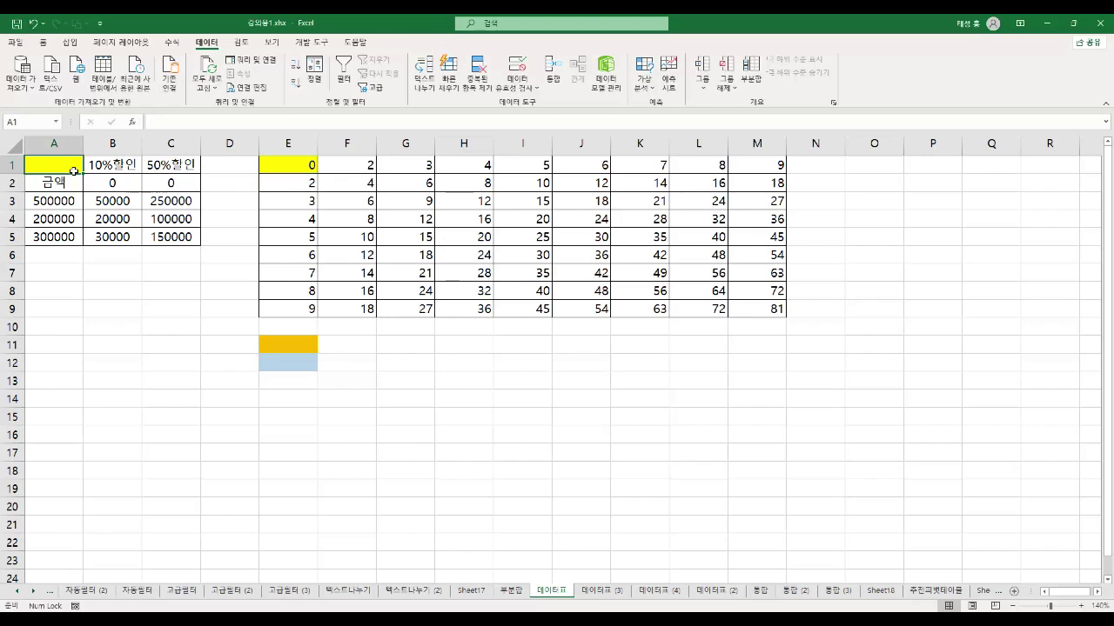
{"action": "left_click", "coordinate": [126, 201]}
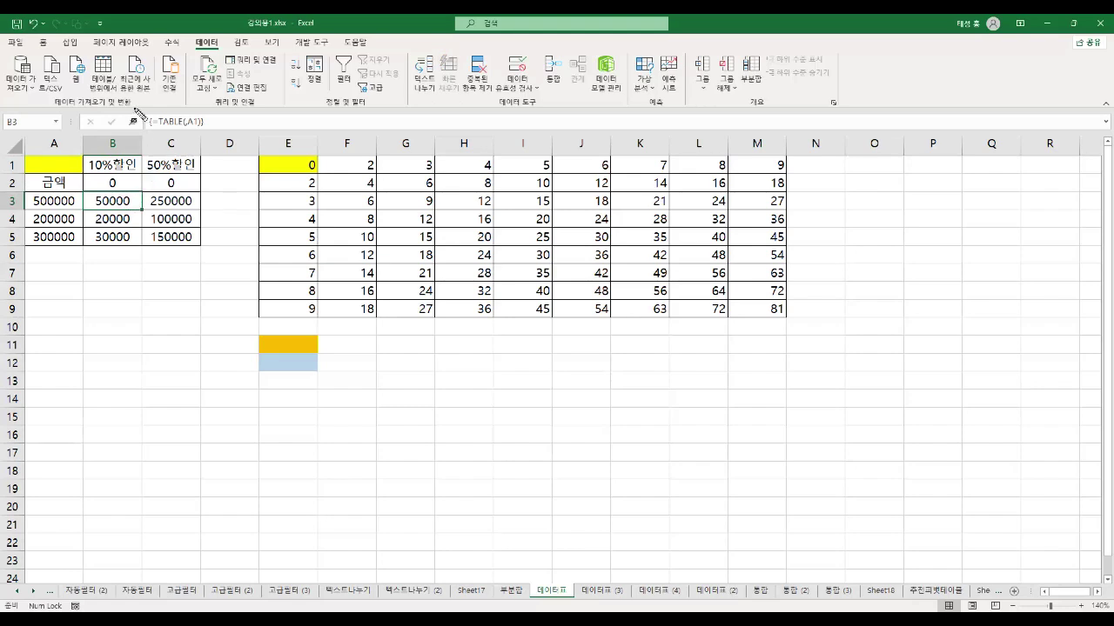
{"action": "left_click_drag", "start_coordinate": [159, 131], "coordinate": [232, 141]}
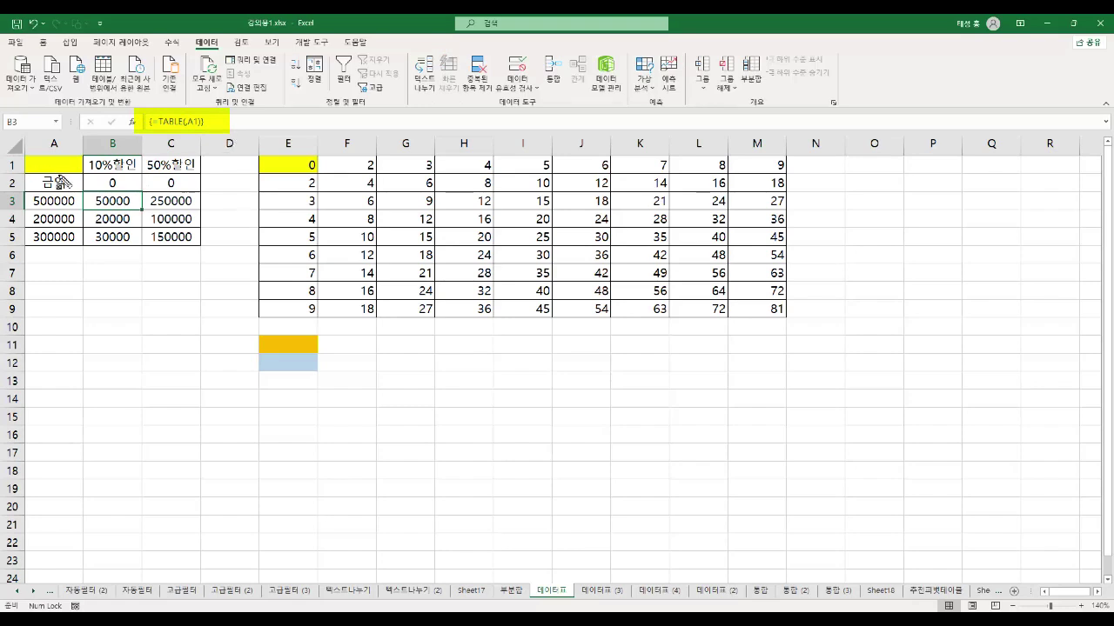
{"action": "left_click", "coordinate": [356, 185]}
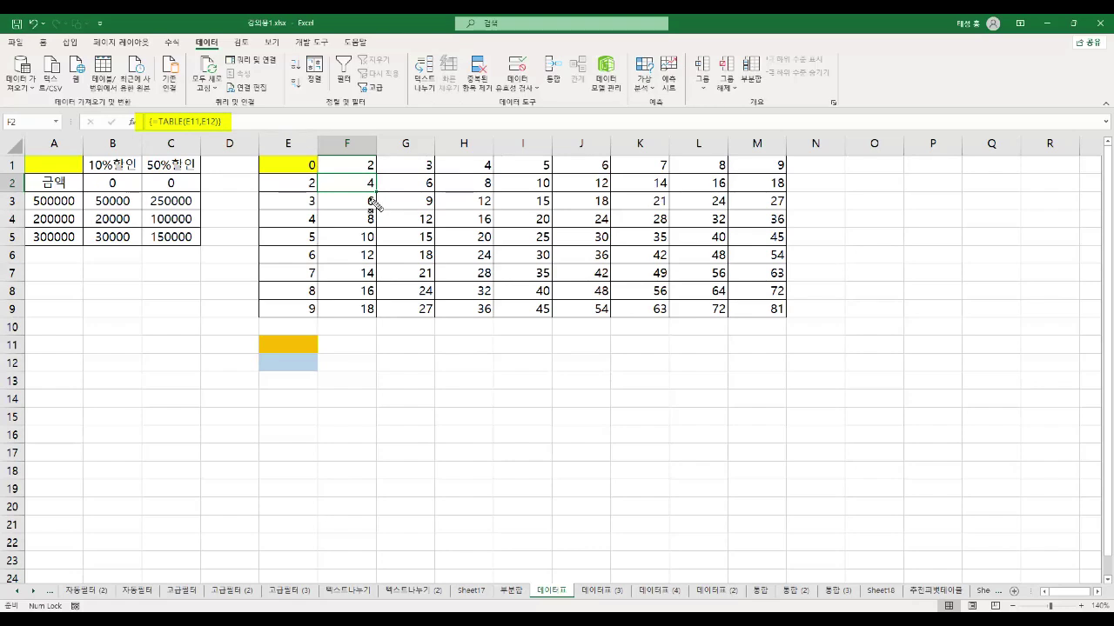
Step: Switch to the PDF textbook in Edge and highlight the 데이터 통합 heading, the phrase 여러 데이터를 하나의 표로 집계 and the label 사용할 수 있는 함수
{"action": "key", "text": "alt+Tab"}
{"action": "left_click_drag", "start_coordinate": [60, 111], "coordinate": [195, 126]}
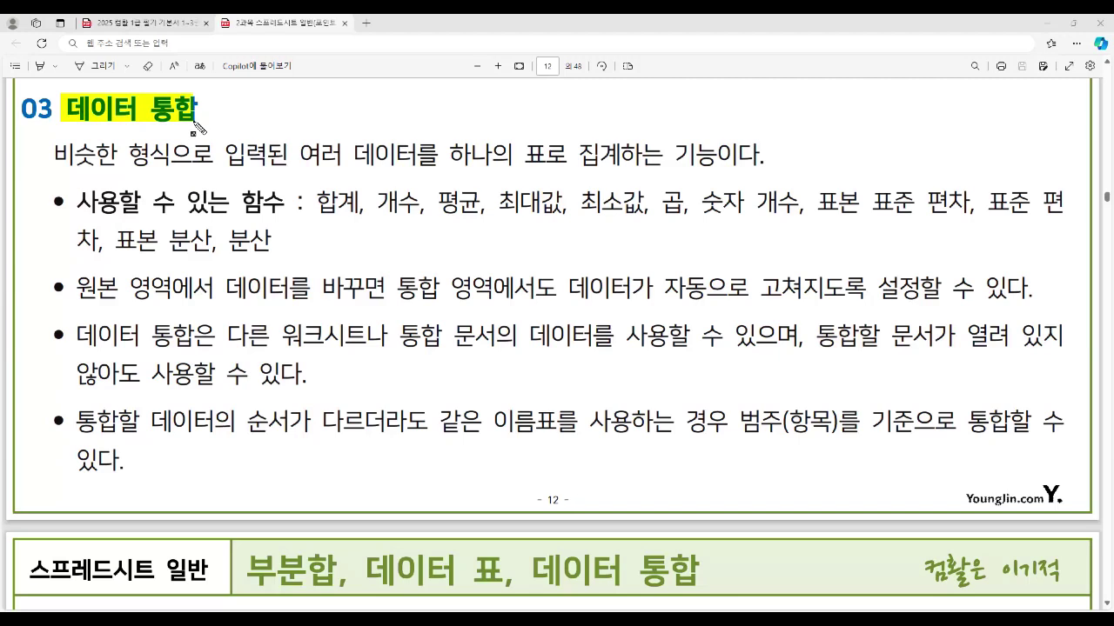
{"action": "mouse_move", "coordinate": [297, 155]}
{"action": "left_mouse_down"}
{"action": "mouse_move", "coordinate": [368, 178]}
{"action": "mouse_move", "coordinate": [619, 172]}
{"action": "left_mouse_up"}
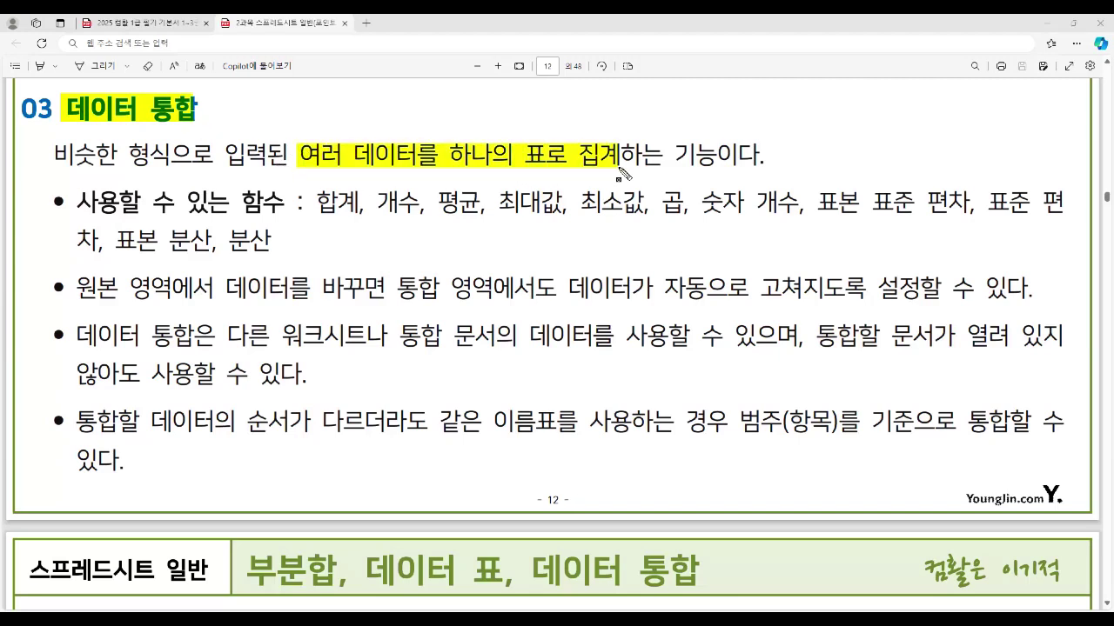
{"action": "left_click_drag", "start_coordinate": [75, 201], "coordinate": [281, 216]}
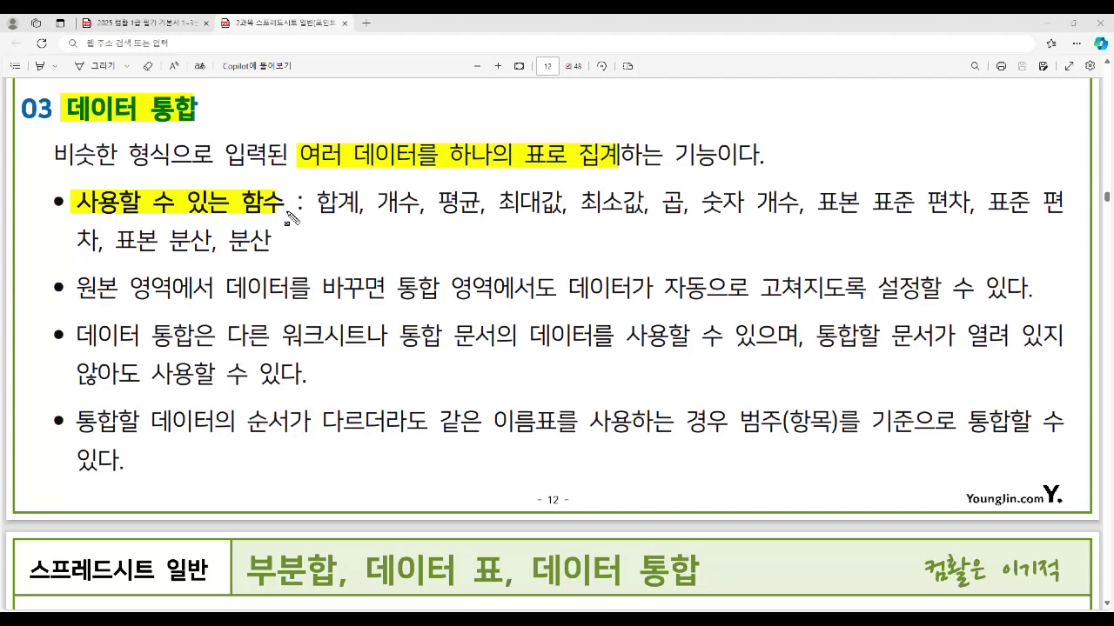